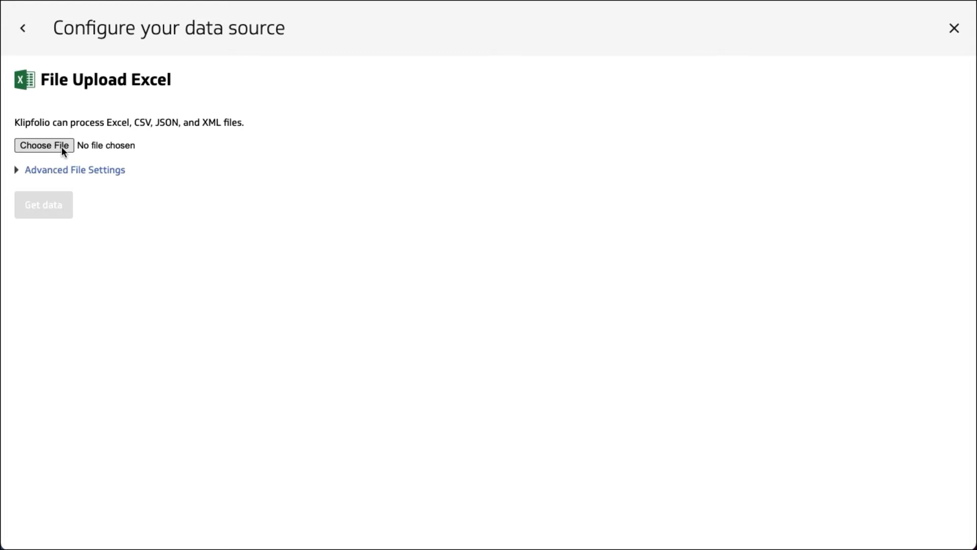
# Step: Choose Sample Financial Data.xlsx as the upload file, keep Excel as its file format, and retrieve its data
pyautogui.click(61, 147)
pyautogui.click(352, 164)
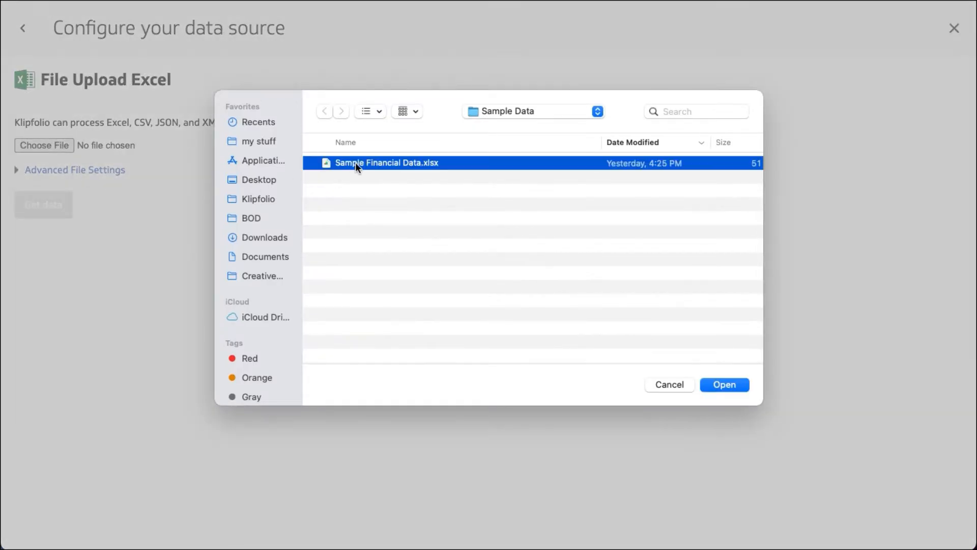
pyautogui.click(725, 386)
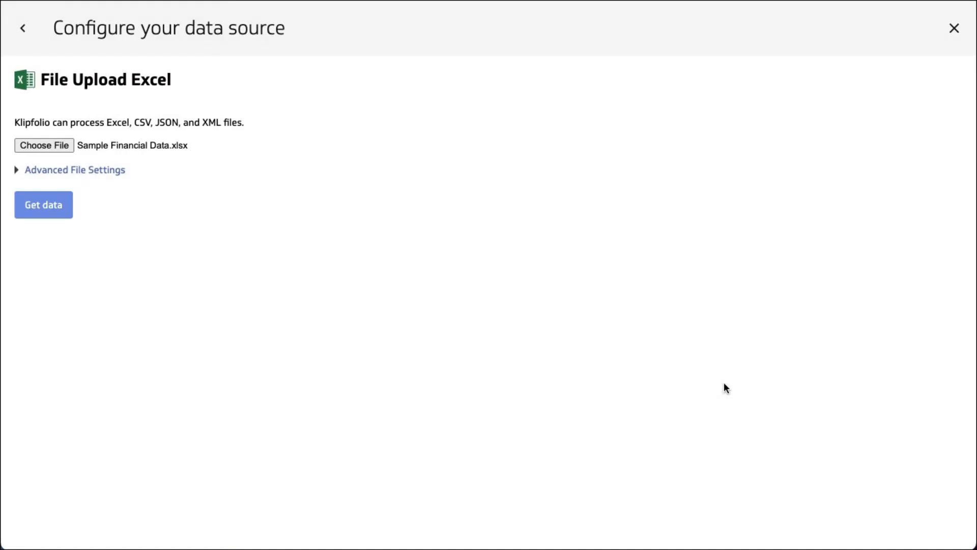
pyautogui.click(124, 176)
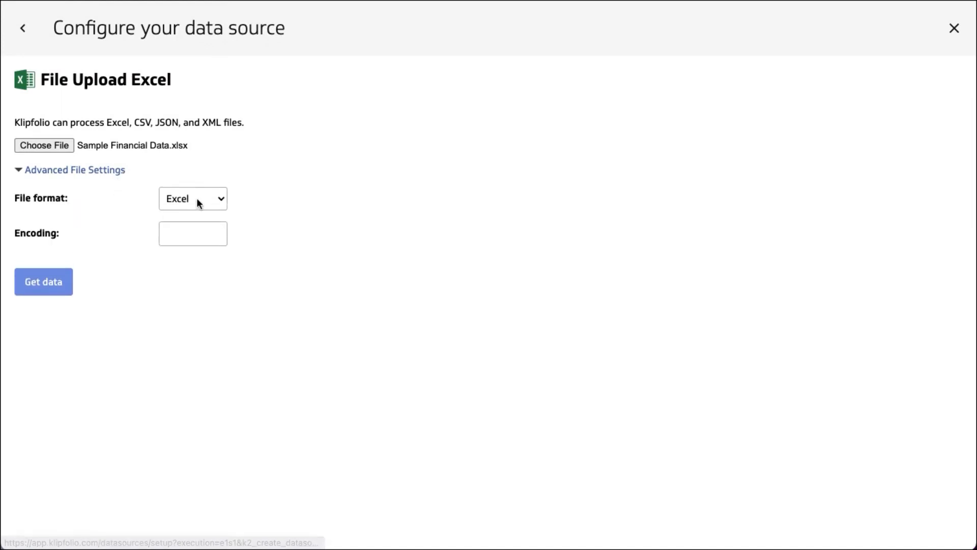
pyautogui.click(199, 197)
pyautogui.click(298, 193)
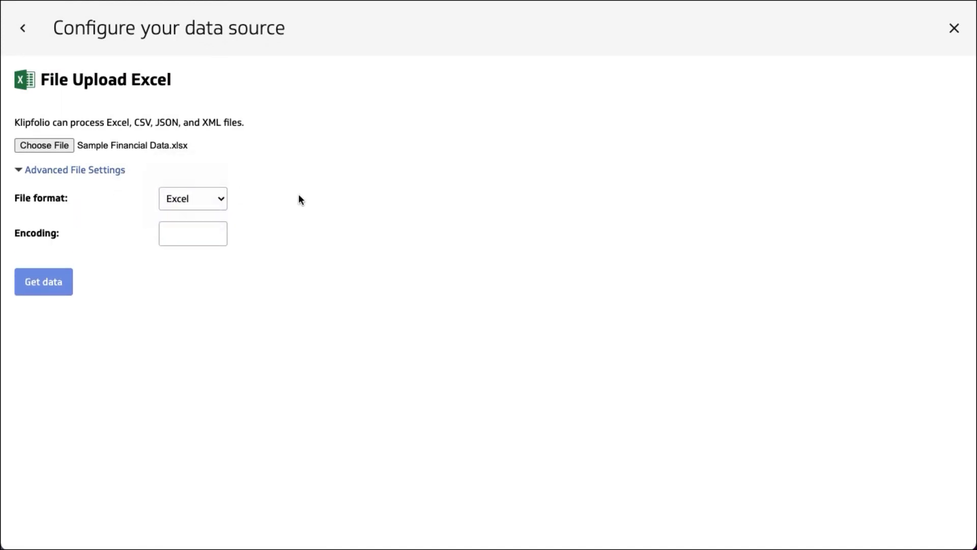
pyautogui.click(51, 283)
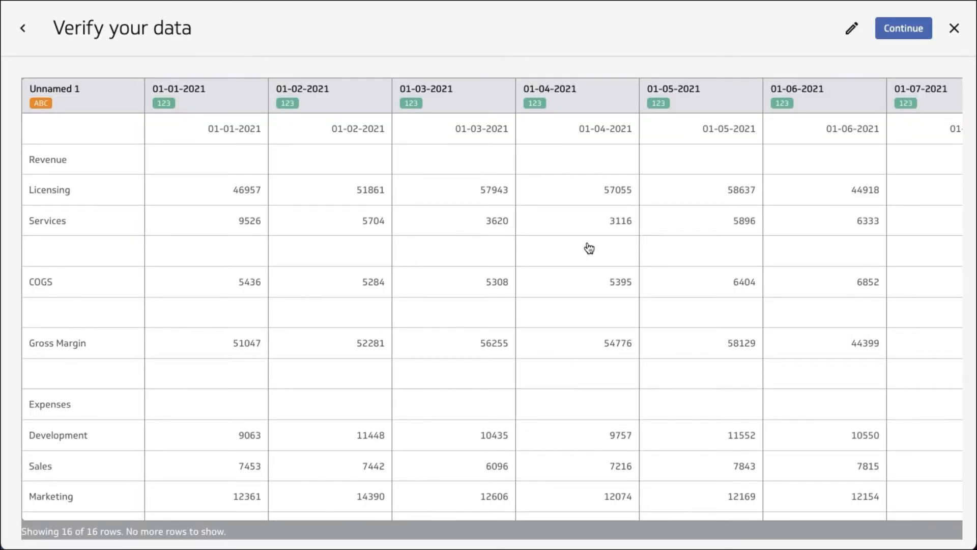
# Step: Open the data model for editing and unpivot all the date columns, leaving Unnamed 1 out of the selection
pyautogui.hscroll(3, 819, 269)
pyautogui.hscroll(10, 818, 270)
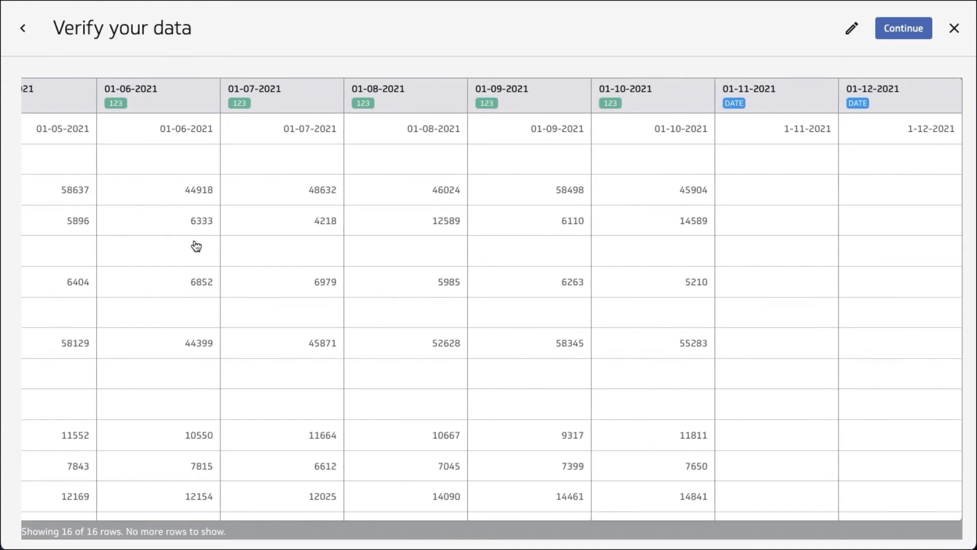
pyautogui.hscroll(-10, 196, 246)
pyautogui.scroll(-2, 100, 343)
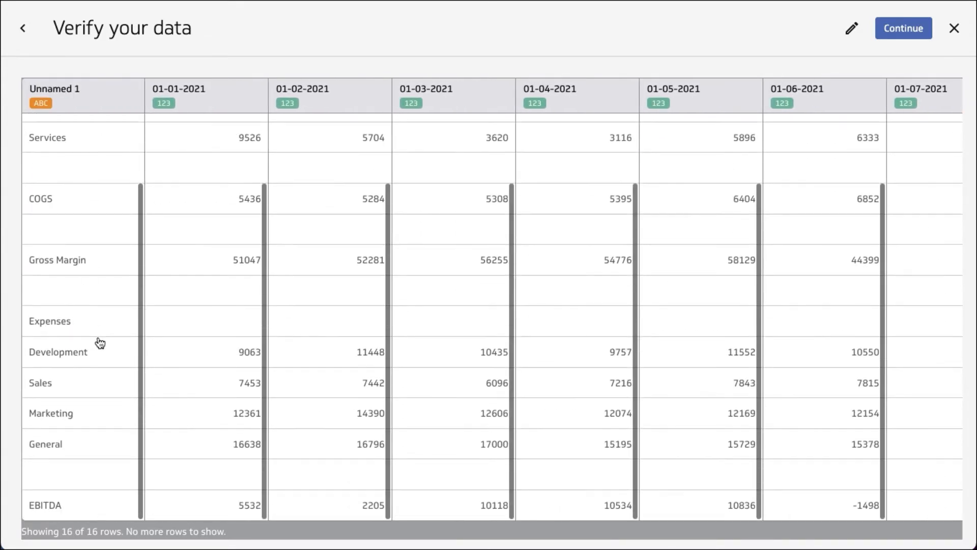
pyautogui.scroll(2, 100, 342)
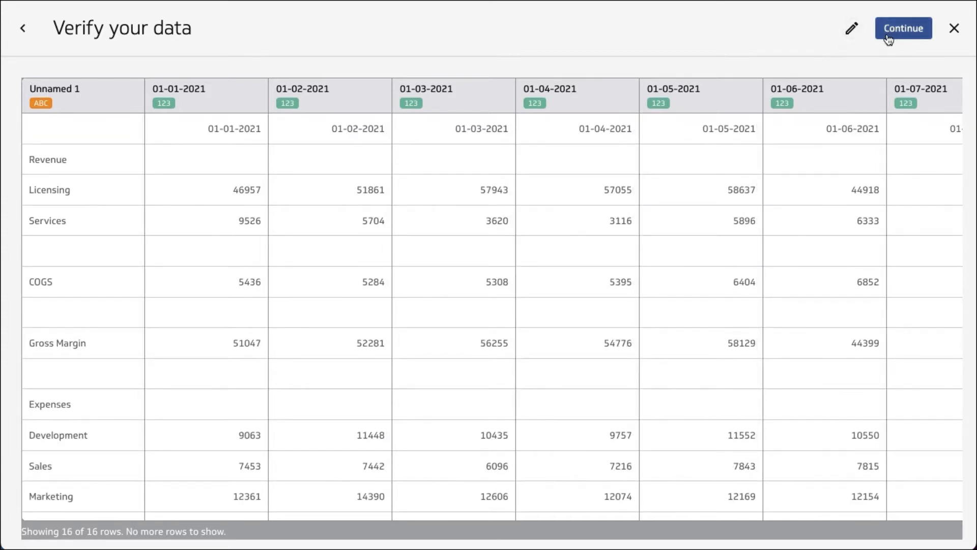
pyautogui.click(853, 32)
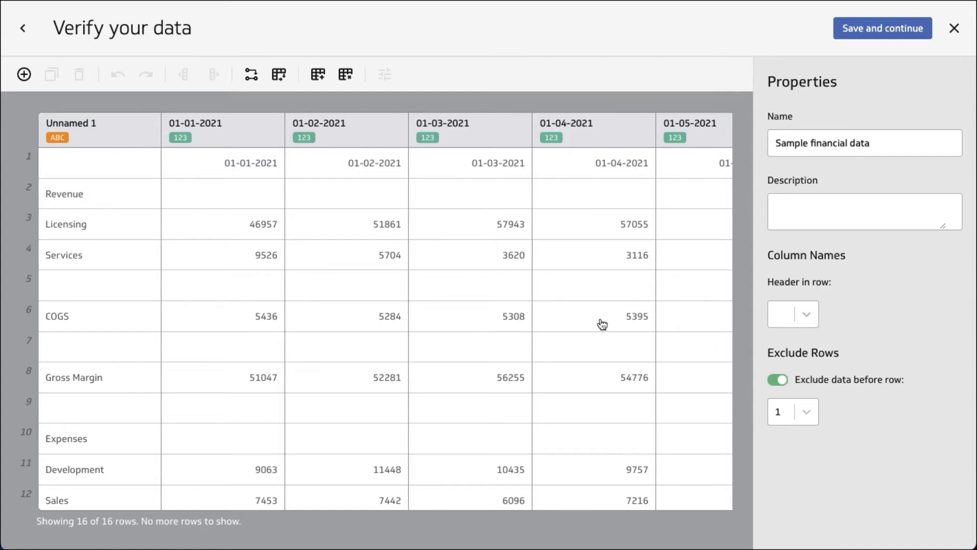
pyautogui.click(277, 76)
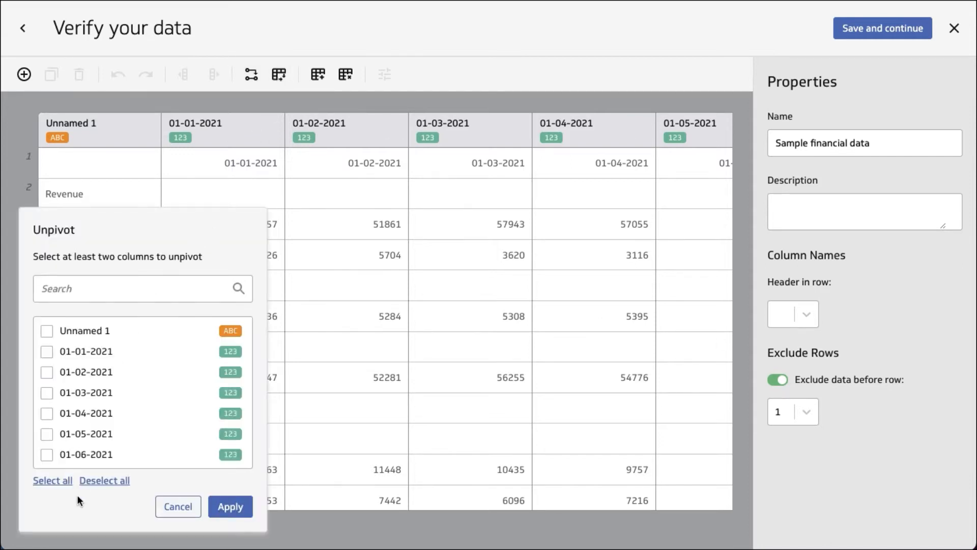
pyautogui.click(47, 481)
pyautogui.click(47, 331)
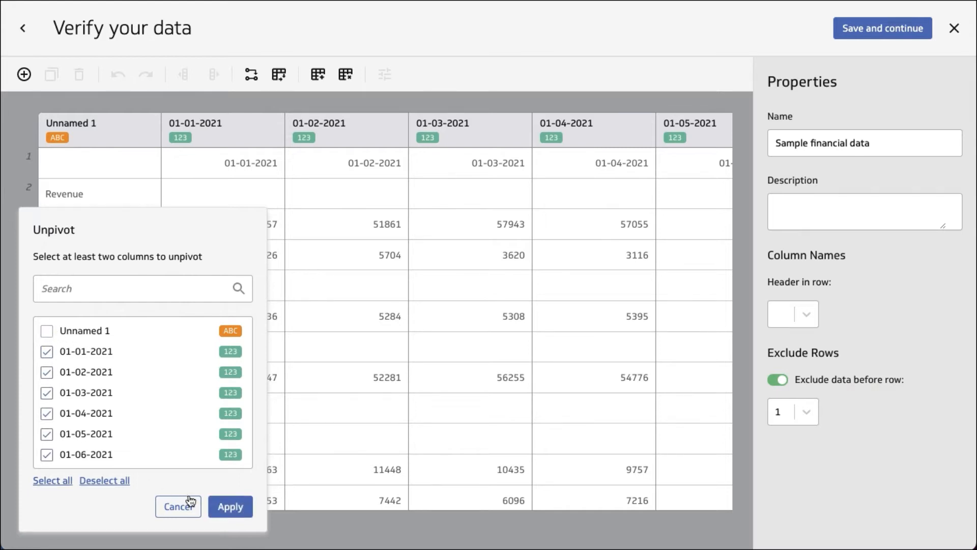
pyautogui.click(226, 506)
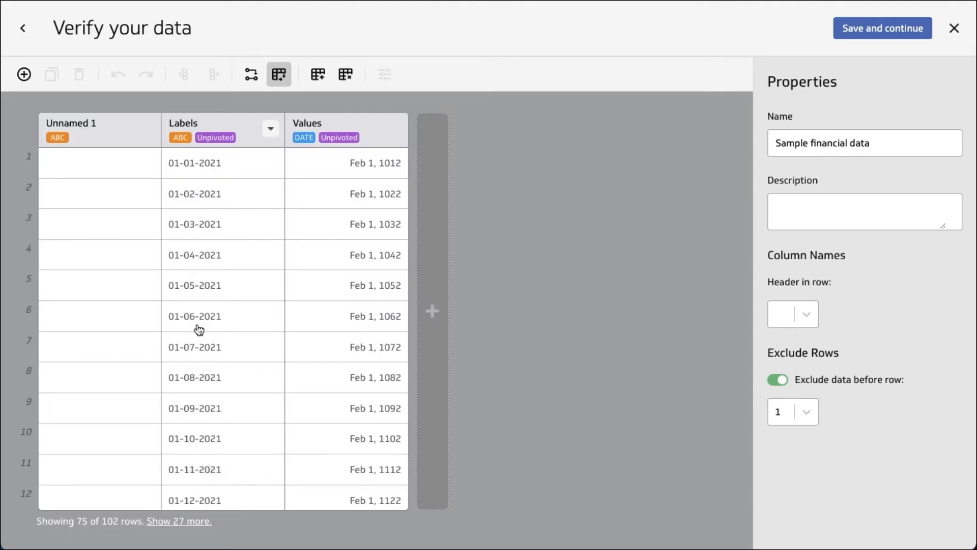
# Step: Exclude the data before row 2 so the row of repeated dates is left out of the model
pyautogui.scroll(-10, 240, 374)
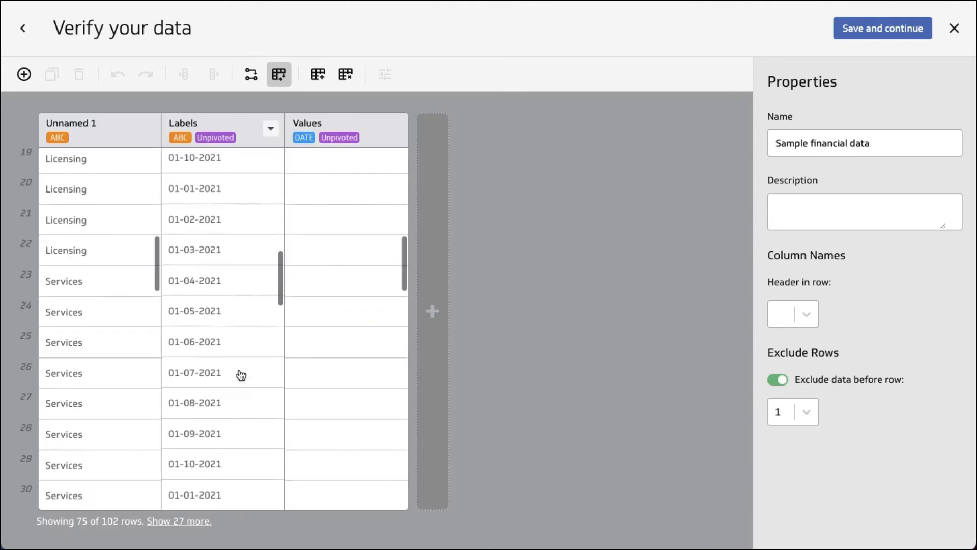
pyautogui.scroll(9, 241, 375)
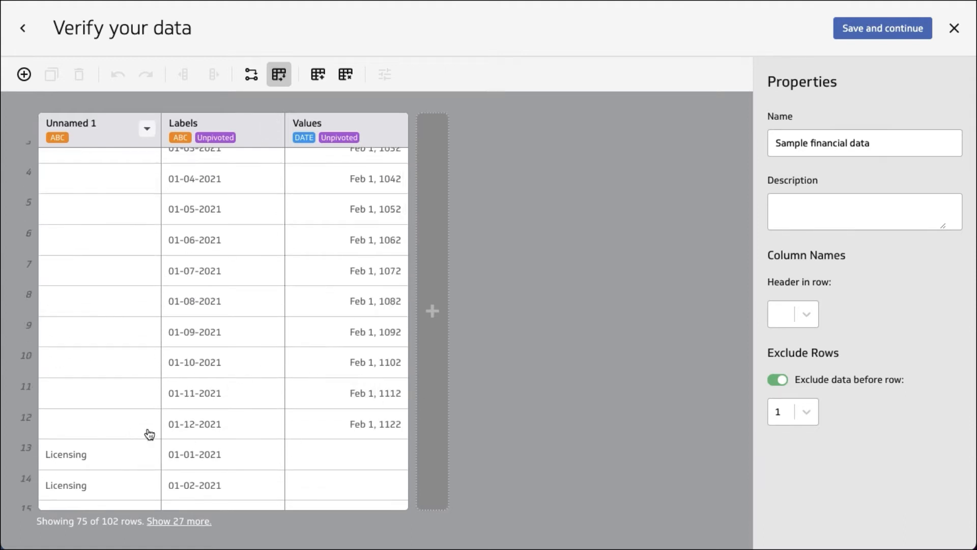
pyautogui.click(797, 412)
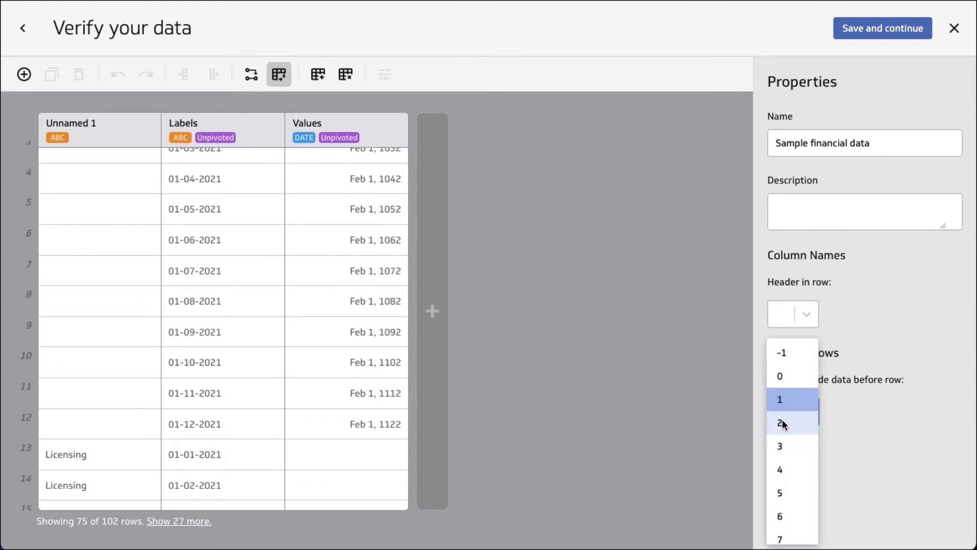
pyautogui.click(786, 423)
pyautogui.scroll(-6, 212, 400)
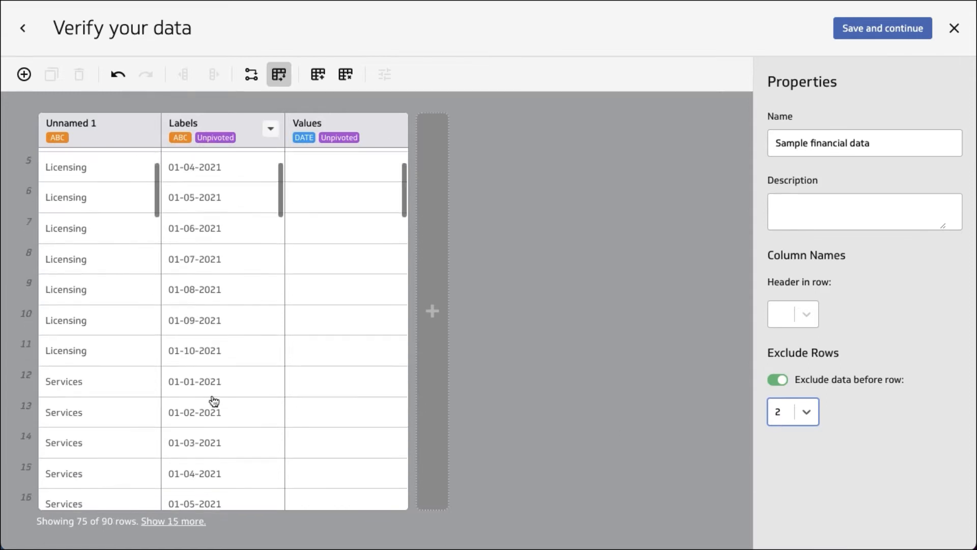
pyautogui.scroll(6, 214, 402)
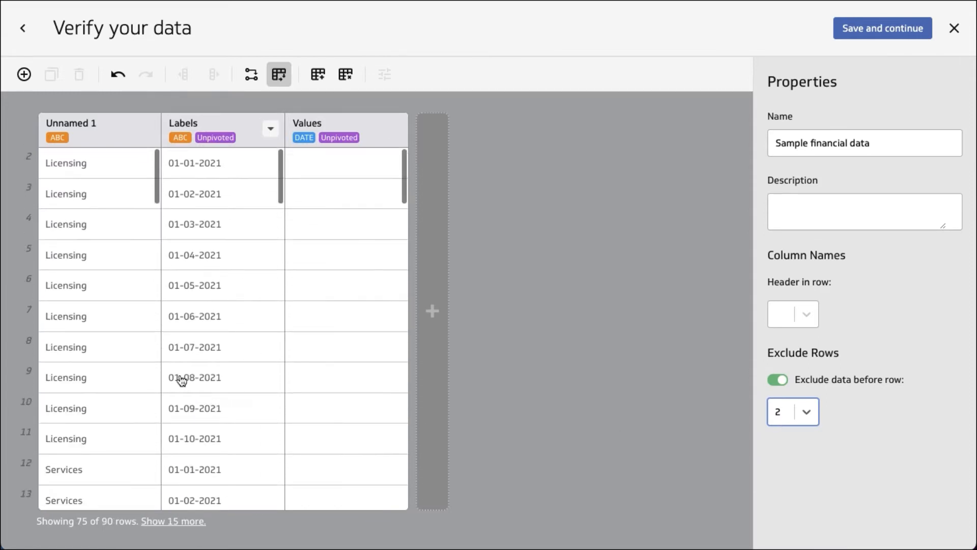
# Step: Rename the Unnamed 1 column, which holds the financial categories, as Labels
pyautogui.click(96, 123)
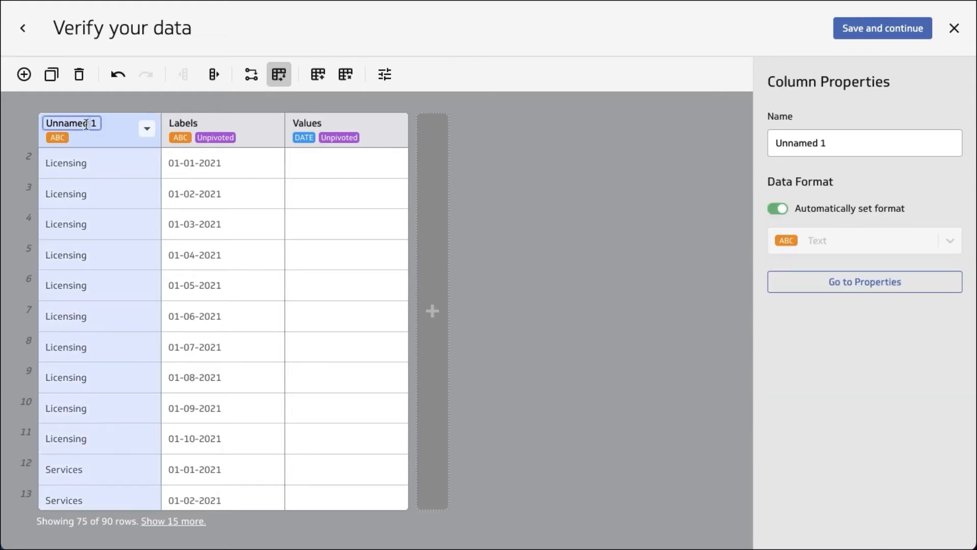
pyautogui.doubleClick(87, 124)
pyautogui.write('Labels')
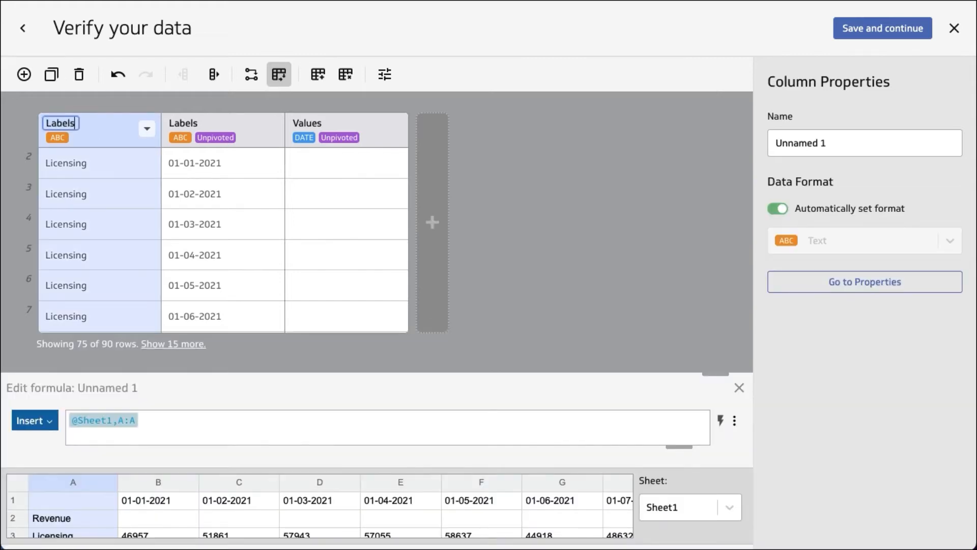
pyautogui.press('Return')
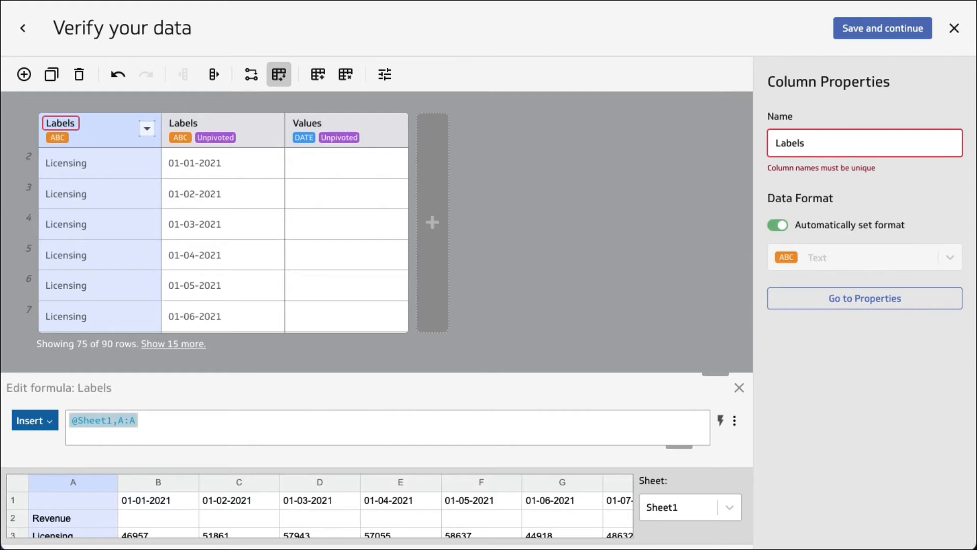
# Step: Rename the unpivoted column of dates as Month and keep the name of the Values column
pyautogui.doubleClick(183, 123)
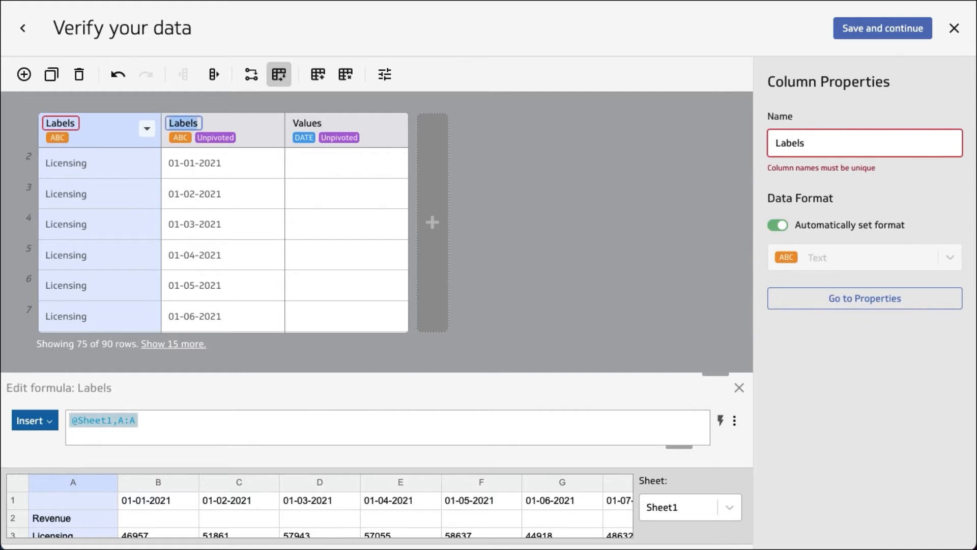
pyautogui.write('Month')
pyautogui.press('Return')
pyautogui.press('Tab')
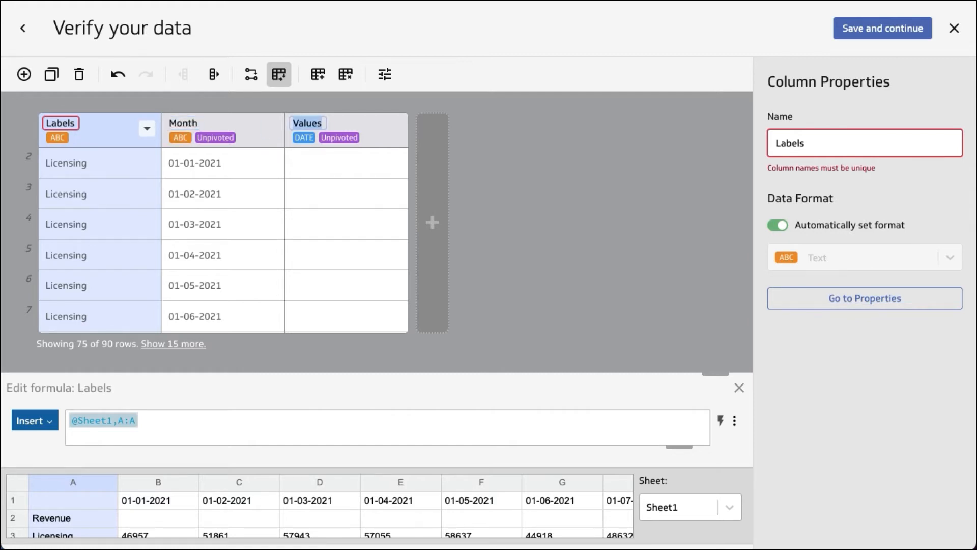
pyautogui.press('Return')
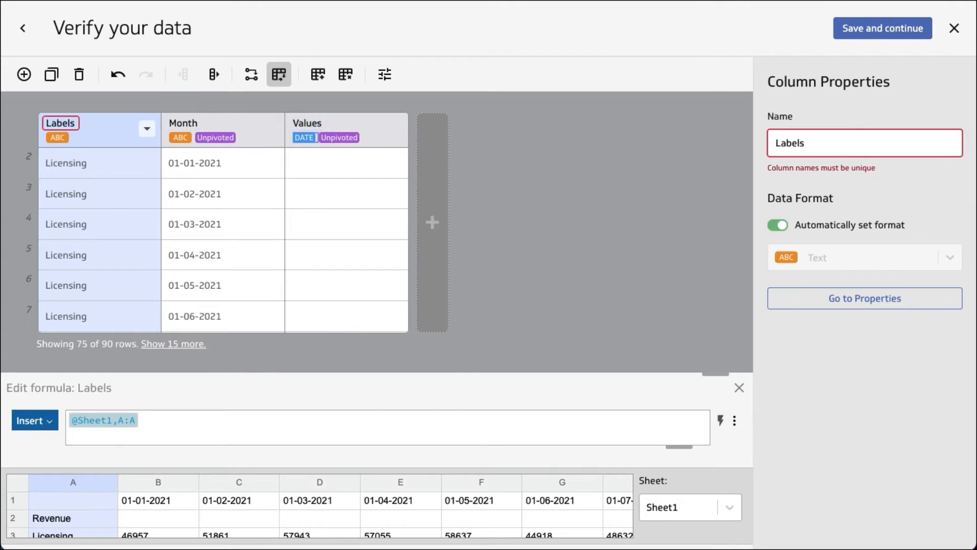
pyautogui.click(504, 248)
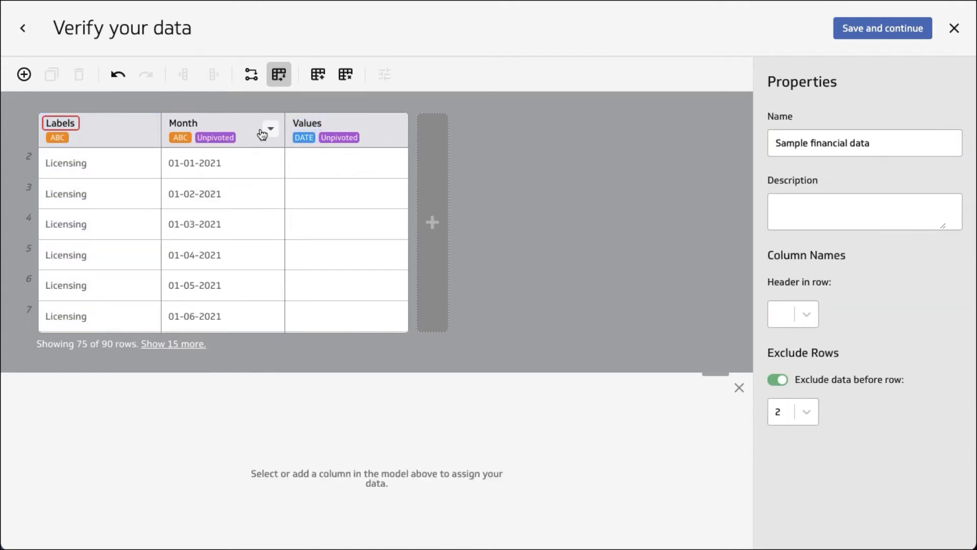
# Step: Set the Month column's data format to Date with the custom input format dd-MM-yyyy
pyautogui.click(245, 131)
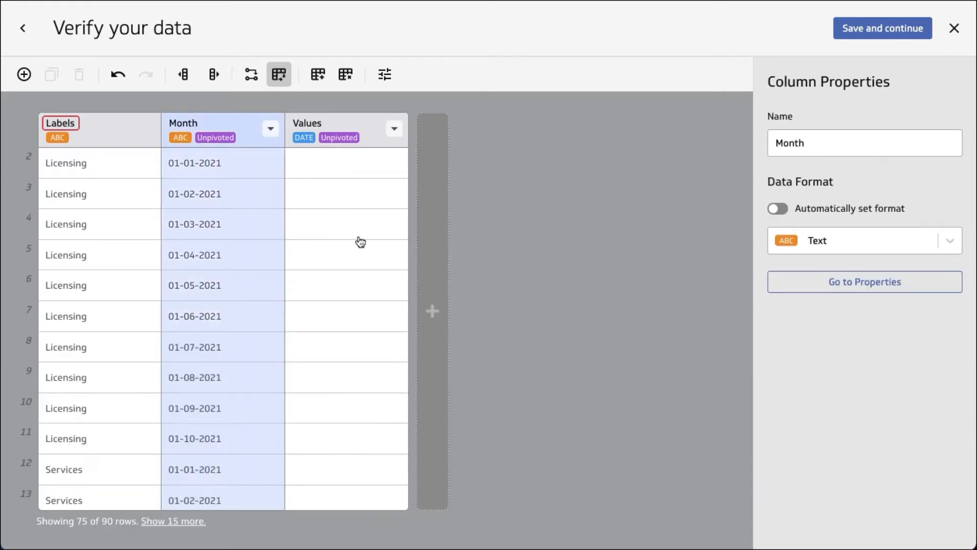
pyautogui.click(845, 240)
pyautogui.click(846, 430)
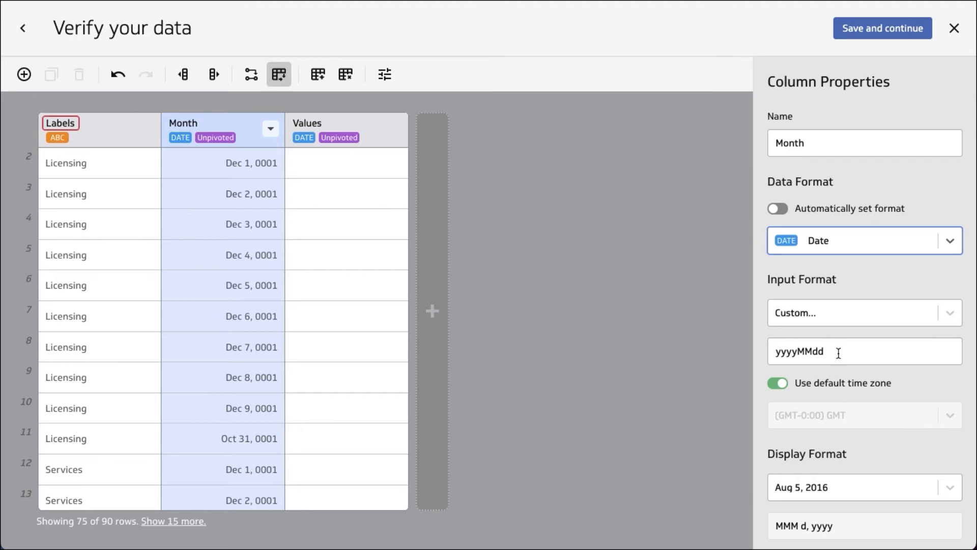
pyautogui.moveTo(838, 348); pyautogui.dragTo(756, 351)
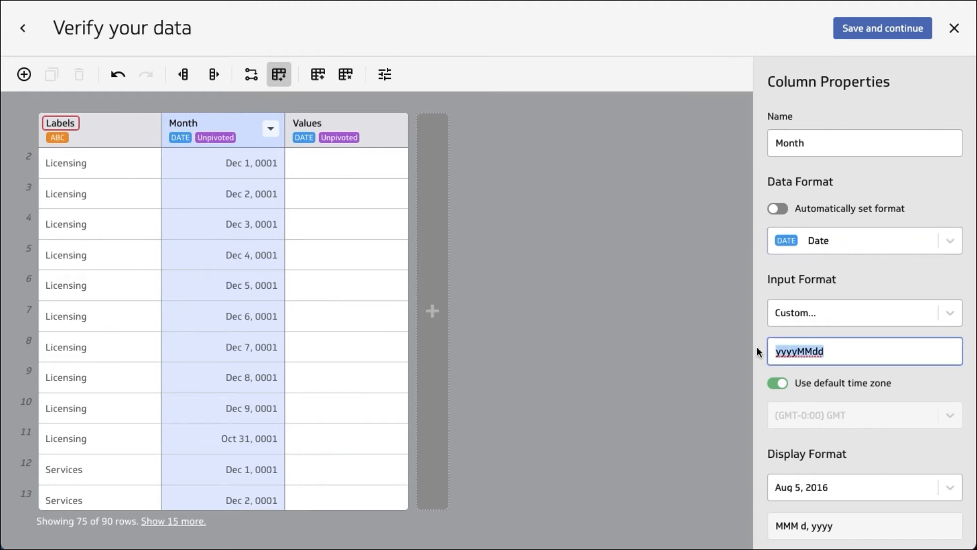
pyautogui.write('dd-MM-')
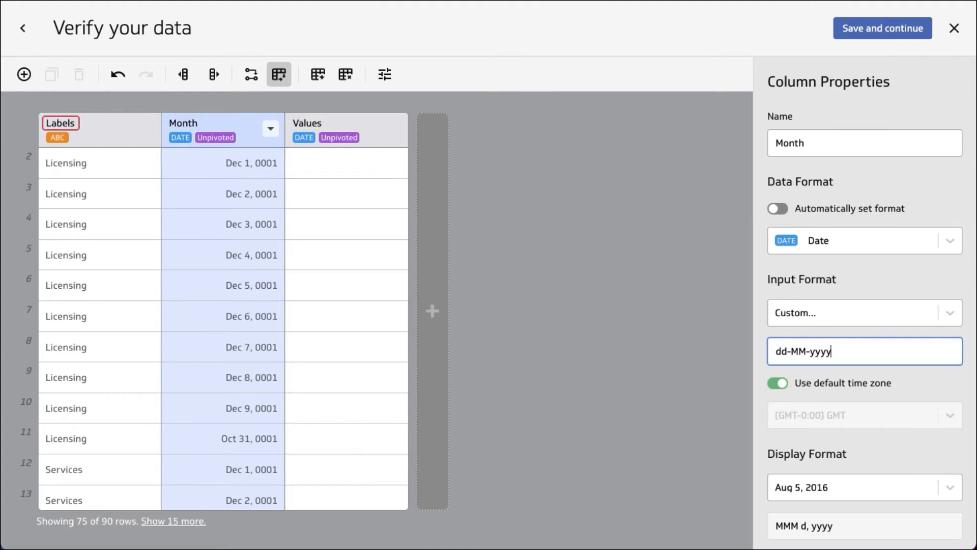
pyautogui.press('Return')
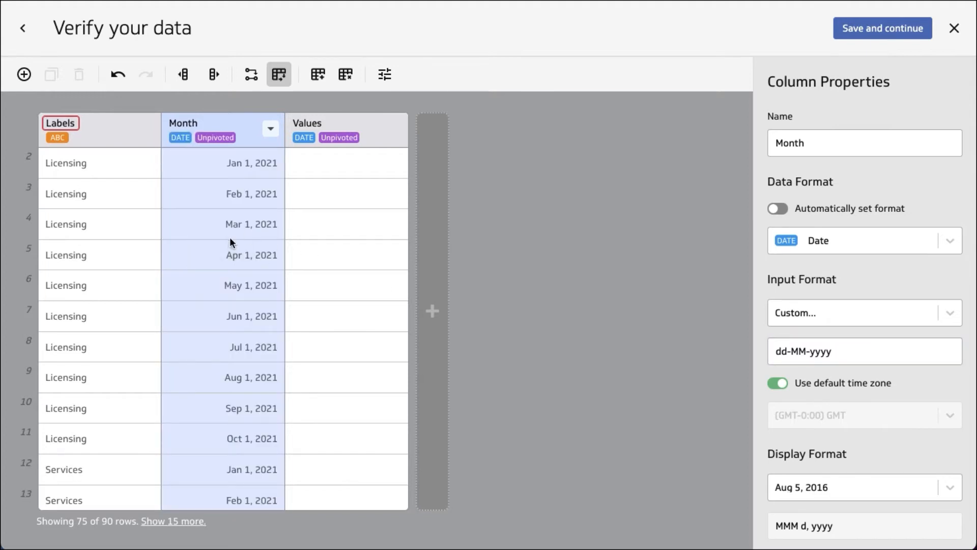
# Step: Set the data format of the Values column to Currency and look through the resulting rows
pyautogui.click(344, 175)
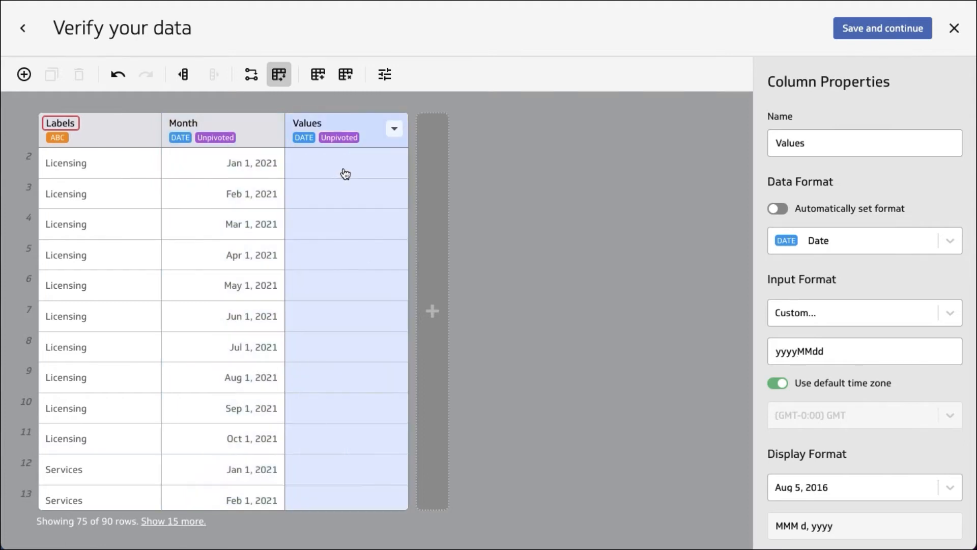
pyautogui.click(844, 236)
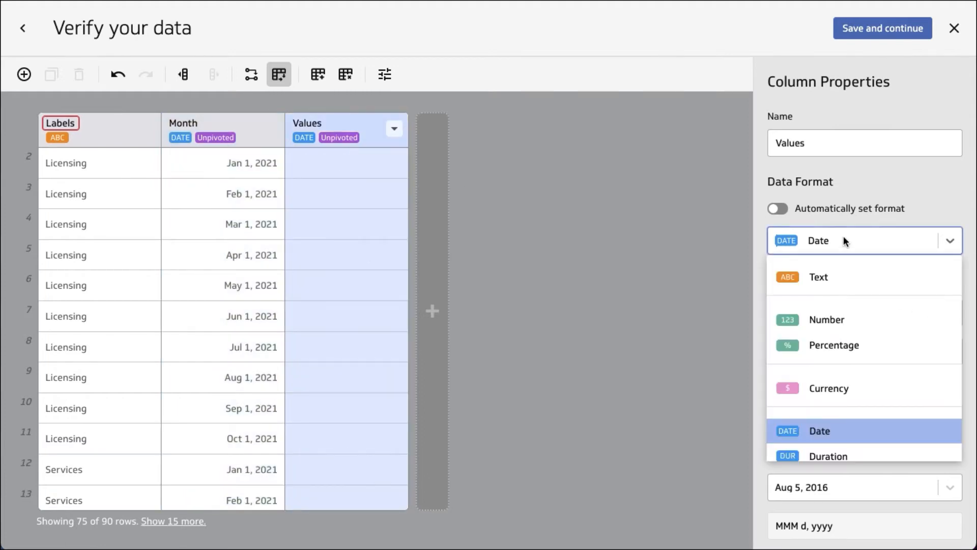
pyautogui.click(838, 393)
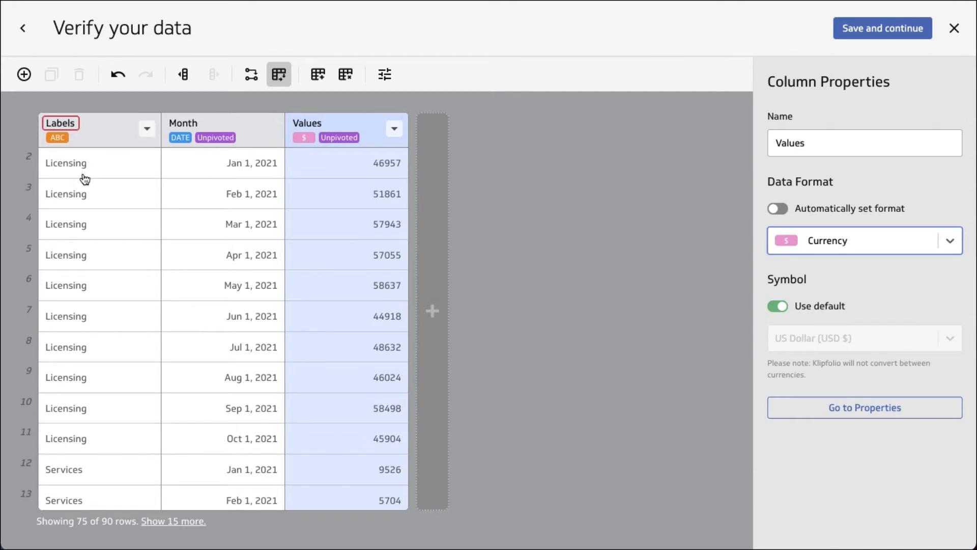
pyautogui.scroll(-5, 125, 217)
pyautogui.scroll(5, 125, 217)
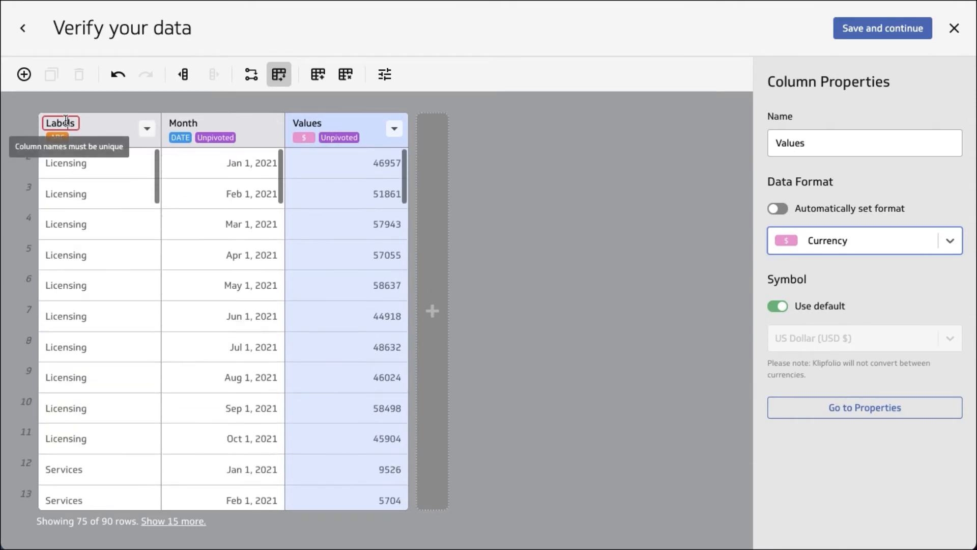
# Step: Revisit the name fields of the Labels, Month and Values columns to revalidate the column names
pyautogui.click(60, 125)
pyautogui.click(196, 122)
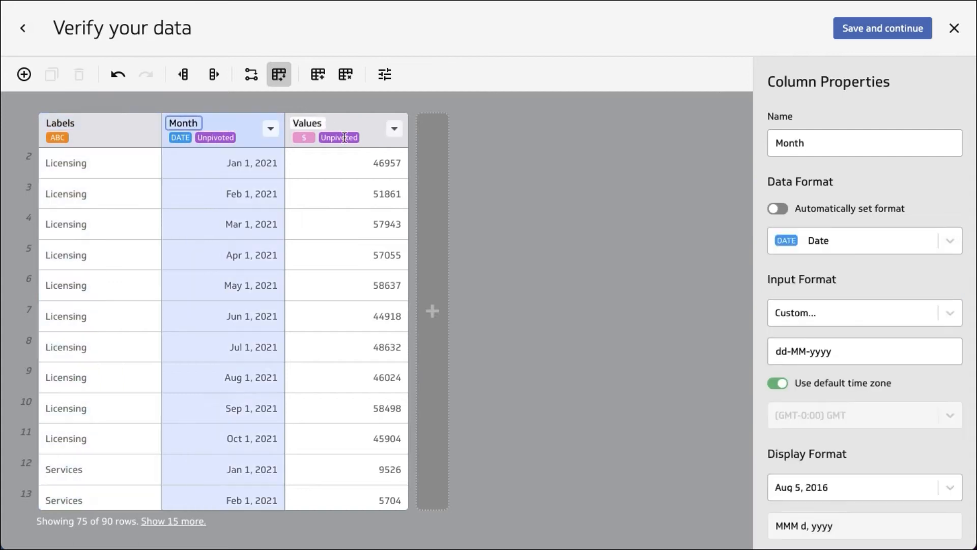
pyautogui.click(307, 123)
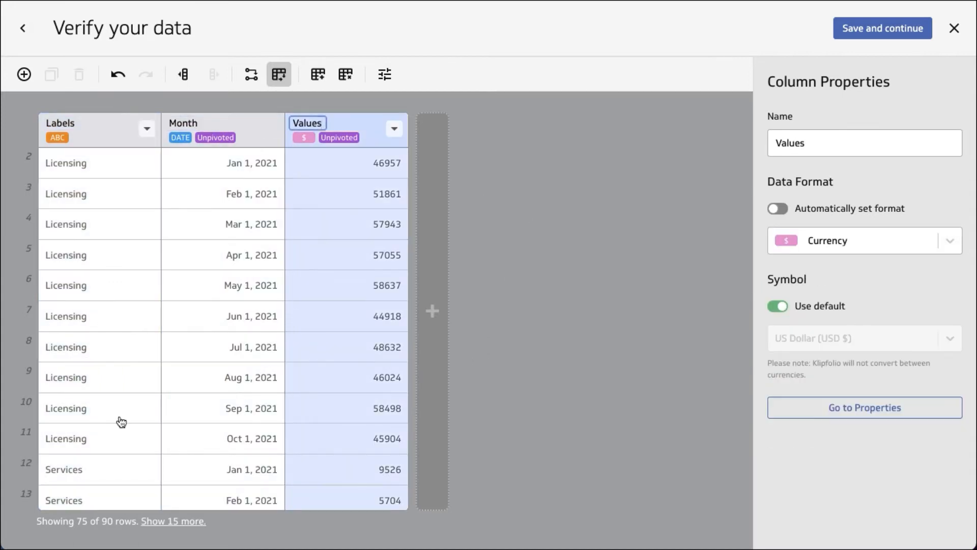
# Step: Add three empty columns after the Values column
pyautogui.scroll(-3, 122, 420)
pyautogui.scroll(-2, 128, 413)
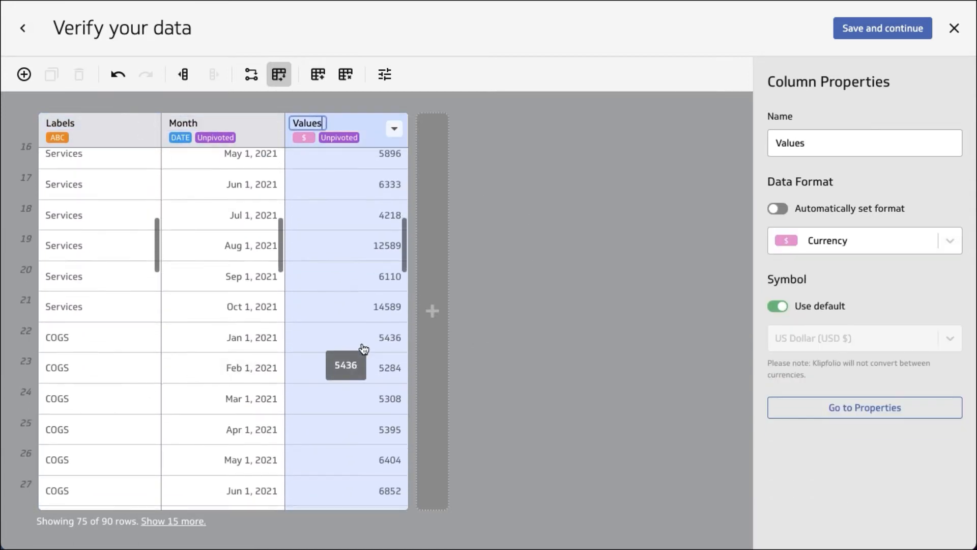
pyautogui.click(552, 363)
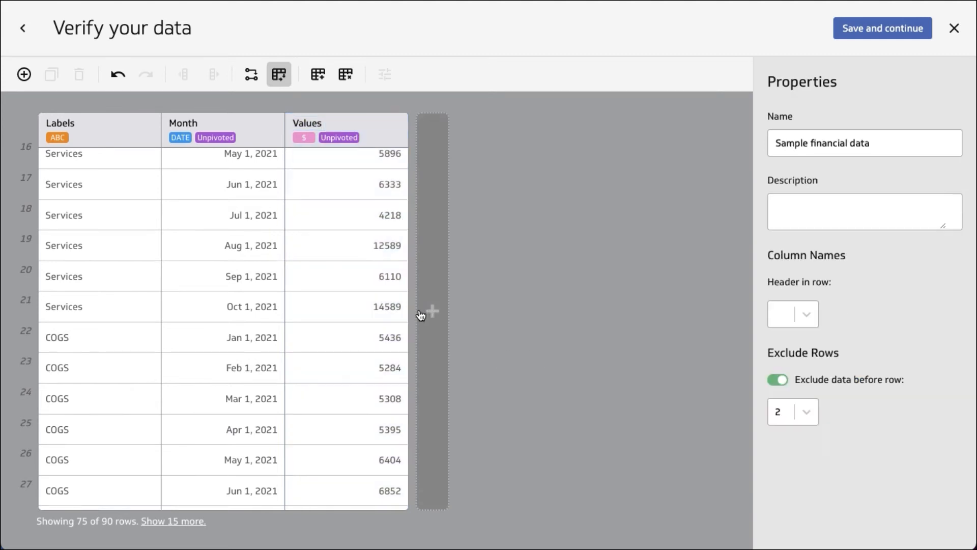
pyautogui.click(438, 311)
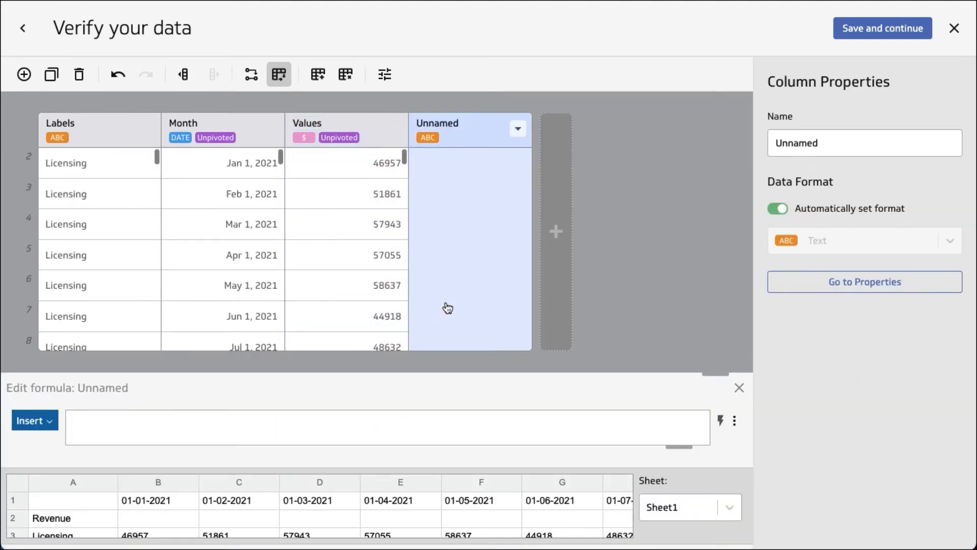
pyautogui.click(556, 236)
pyautogui.click(680, 231)
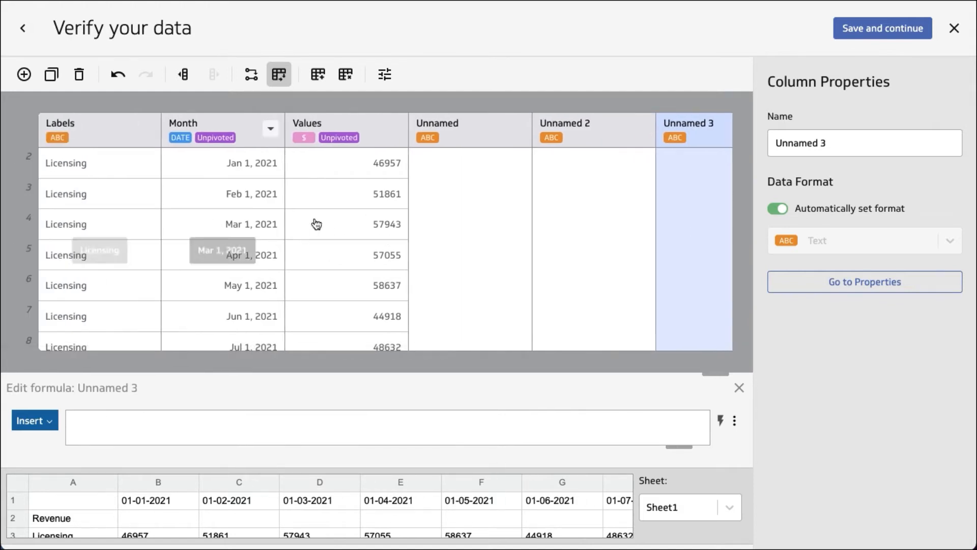
# Step: Give the first new column the formula SELECT(&Labels,&Labels="Licensing") and review its rows
pyautogui.click(436, 202)
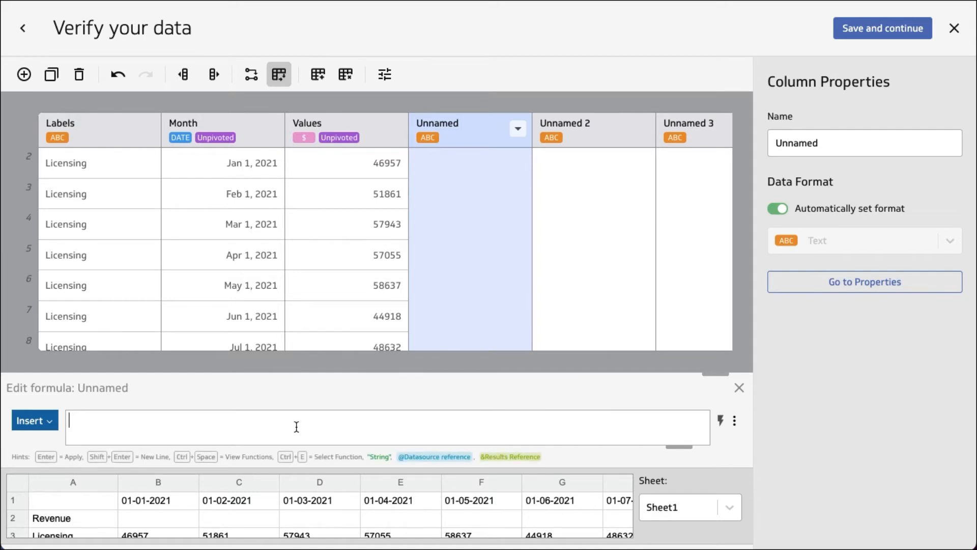
pyautogui.write('sele')
pyautogui.press('Return')
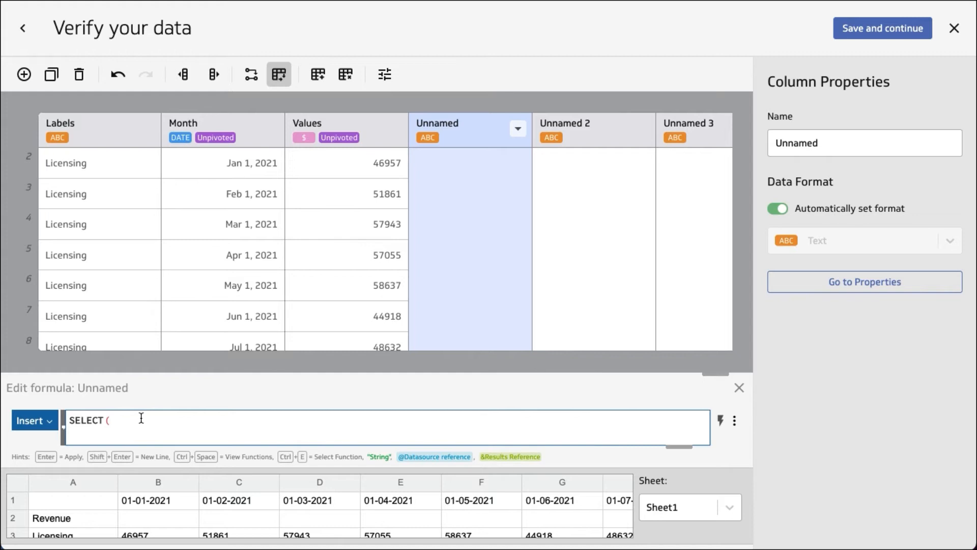
pyautogui.write('&l')
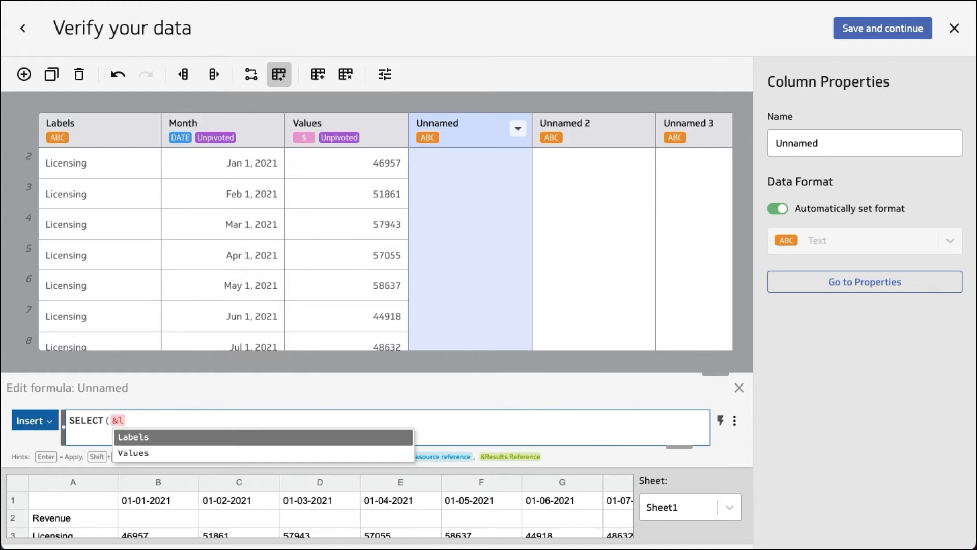
pyautogui.press('Return')
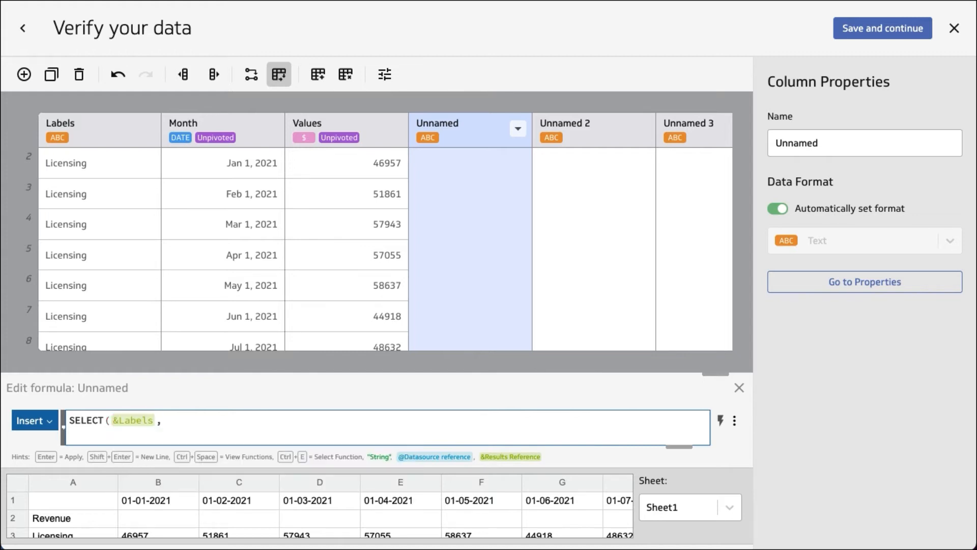
pyautogui.write(', &Label')
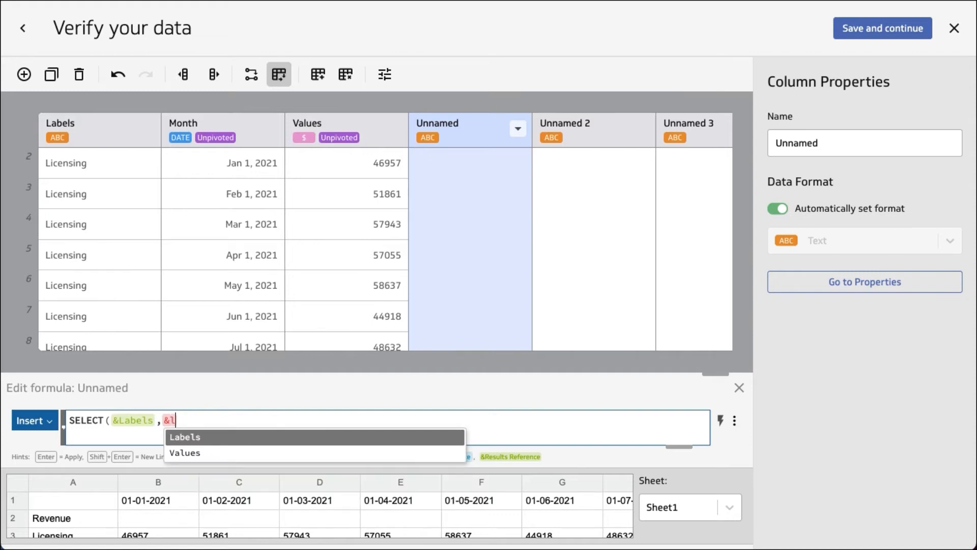
pyautogui.press('Return')
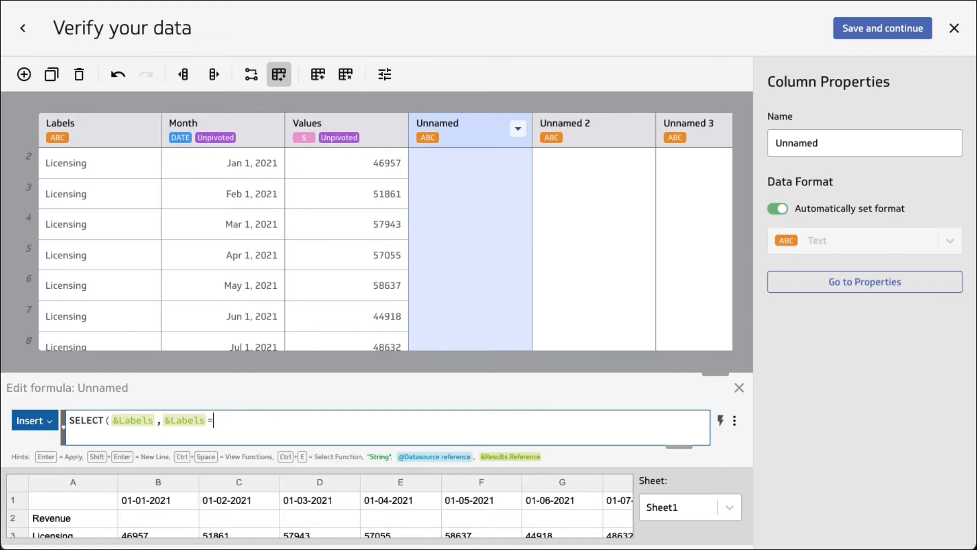
pyautogui.write('=Lic')
pyautogui.press('BackSpace')
pyautogui.press('BackSpace')
pyautogui.press('BackSpace')
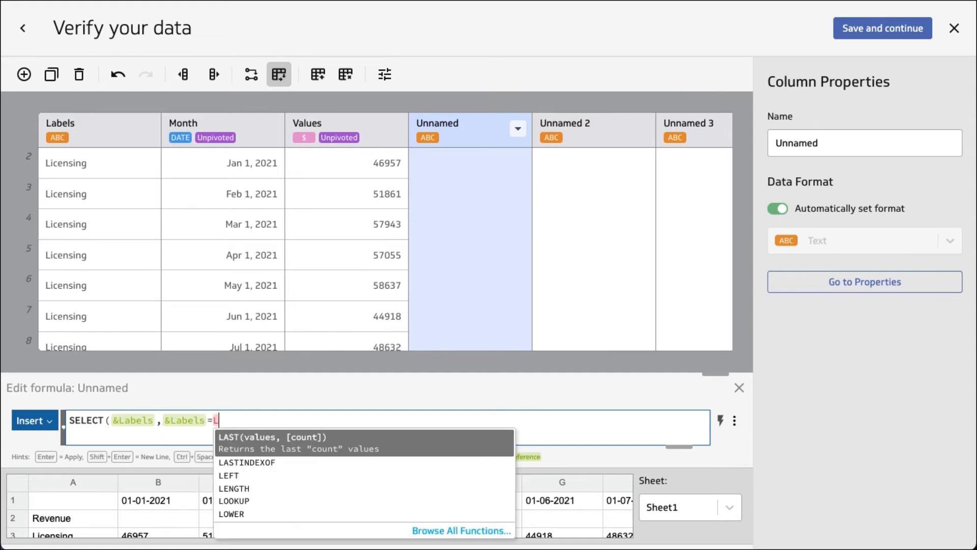
pyautogui.write('"Licensing"')
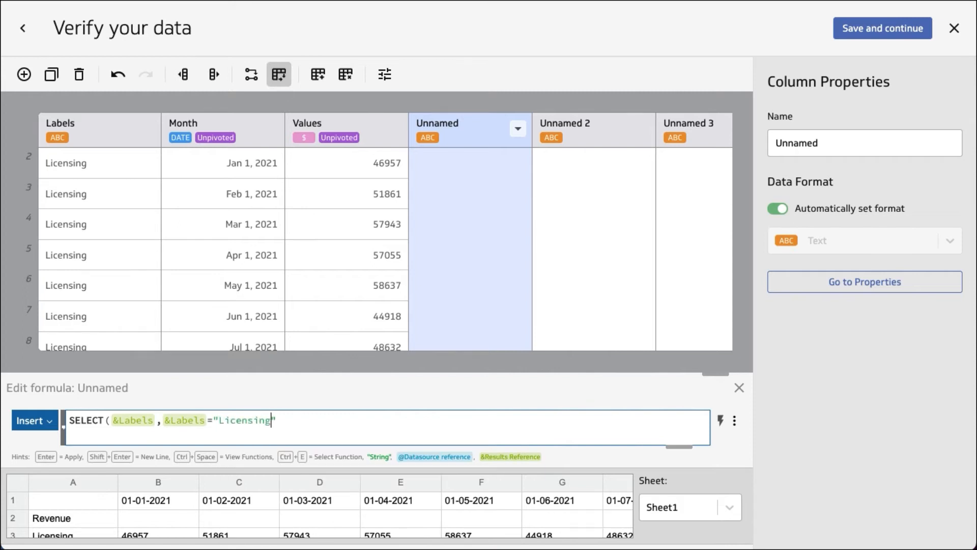
pyautogui.write(')')
pyautogui.press('Return')
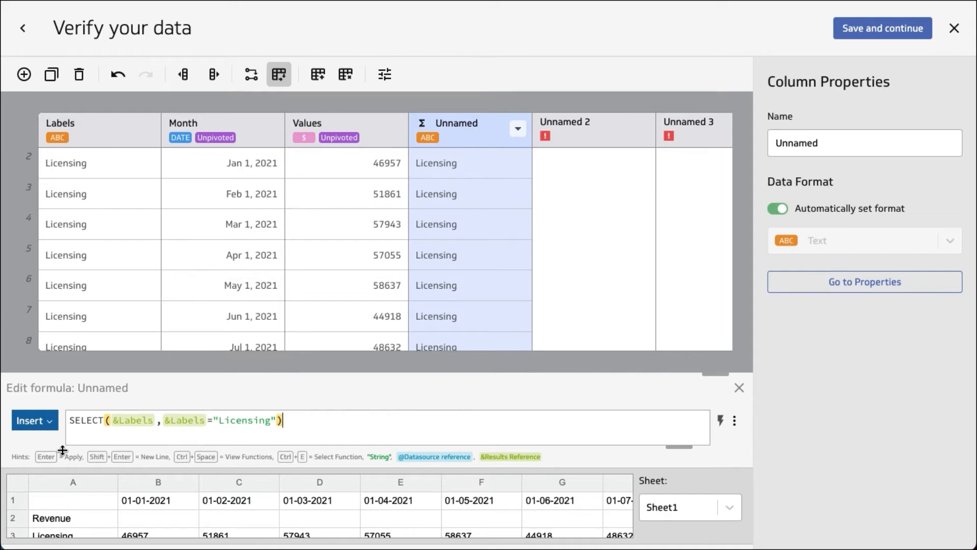
pyautogui.scroll(-3, 448, 259)
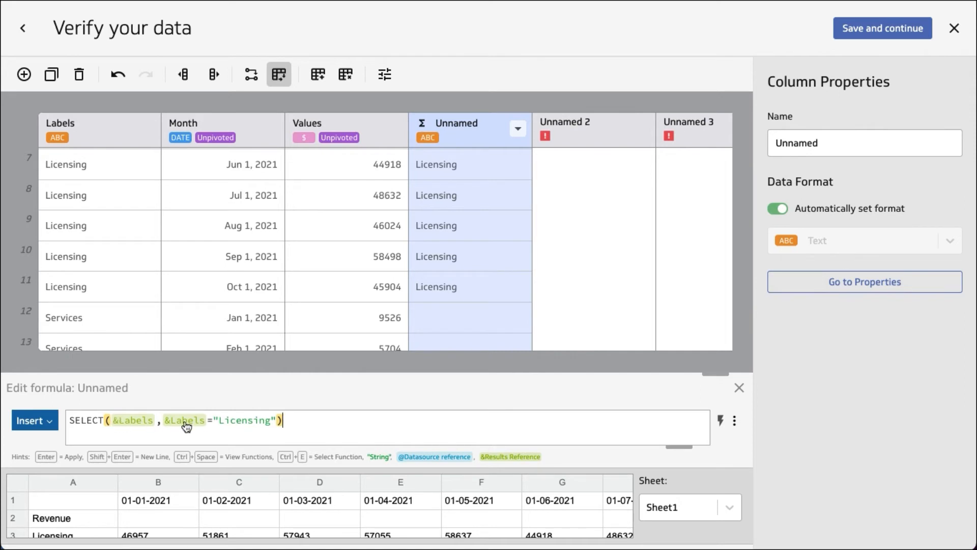
# Step: Extend the first new column's formula to SELECT(&Labels,OR(&Labels="Licensing",&Labels="Services")) and look through the resulting rows
pyautogui.click(161, 420)
pyautogui.press('BackSpace')
pyautogui.write(',')
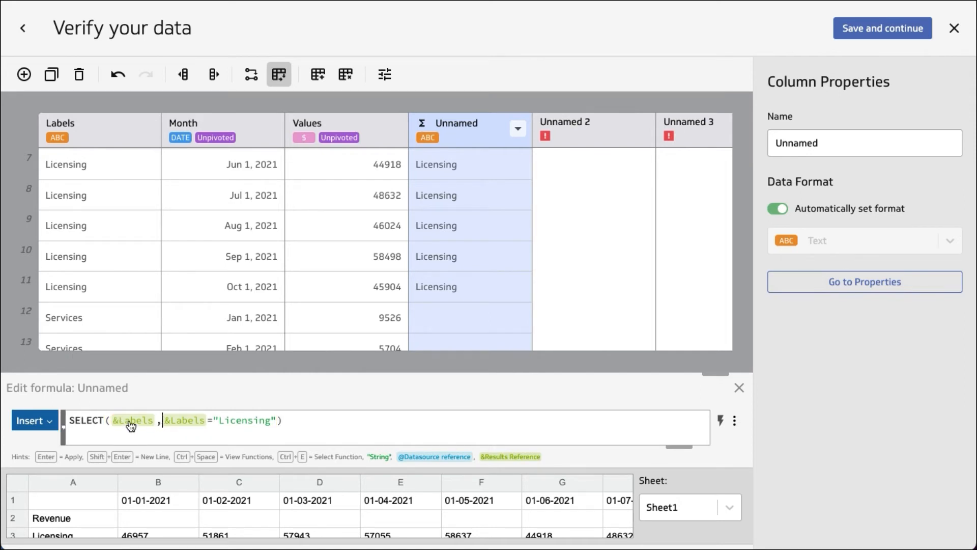
pyautogui.write('OR')
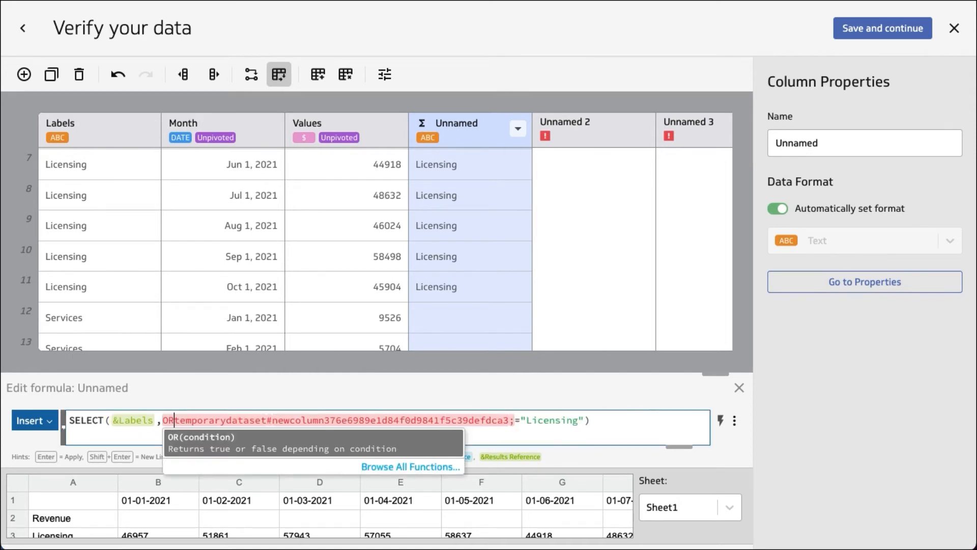
pyautogui.write('( &Labels ,OR( &Labels ')
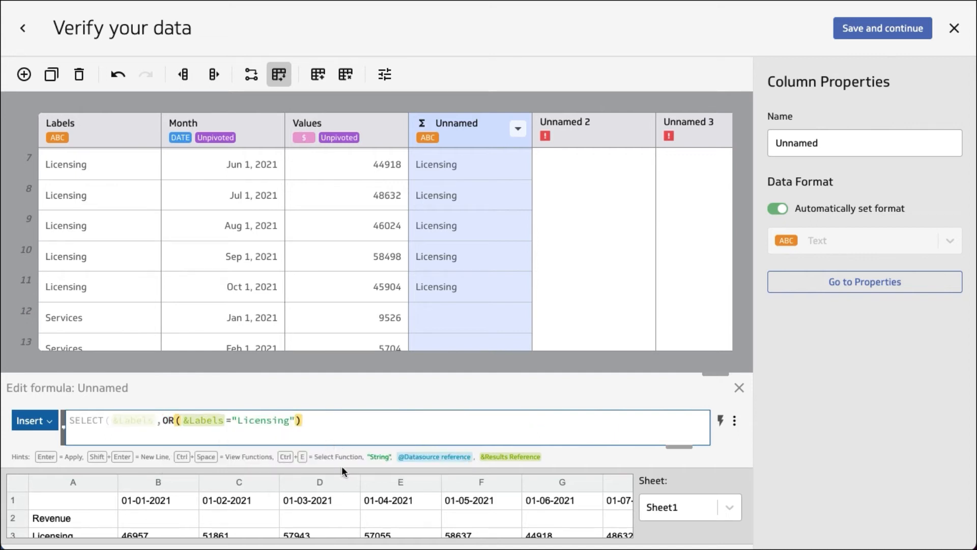
pyautogui.write(', &')
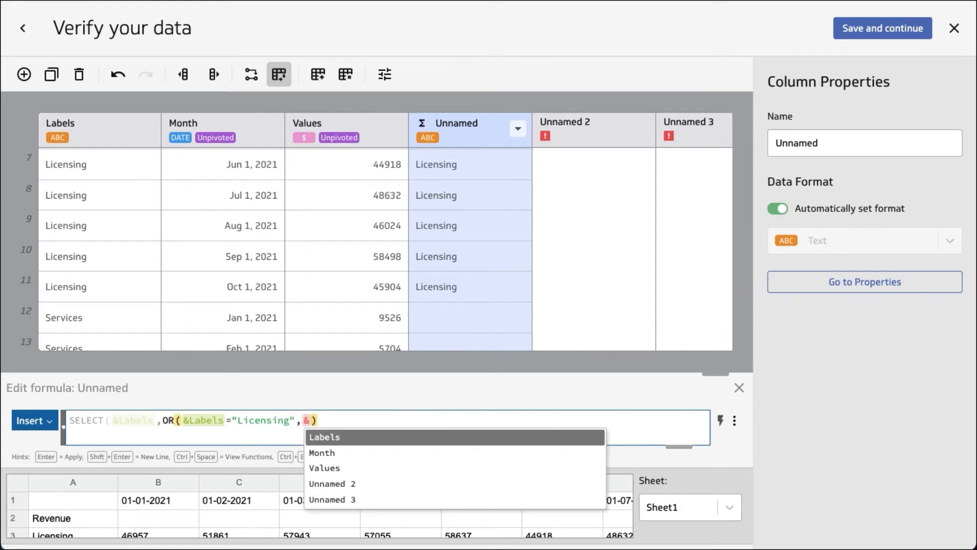
pyautogui.press('Return')
pyautogui.write('="')
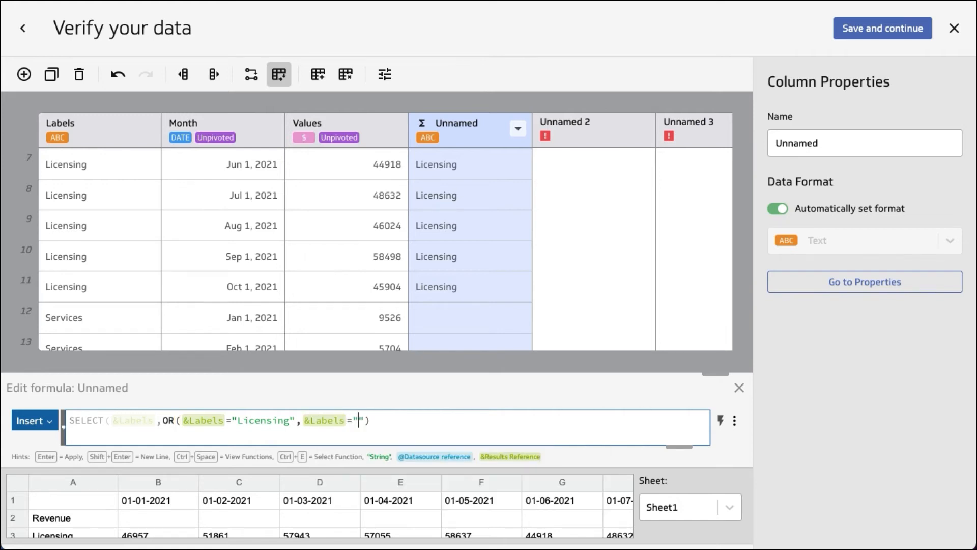
pyautogui.write('Services')
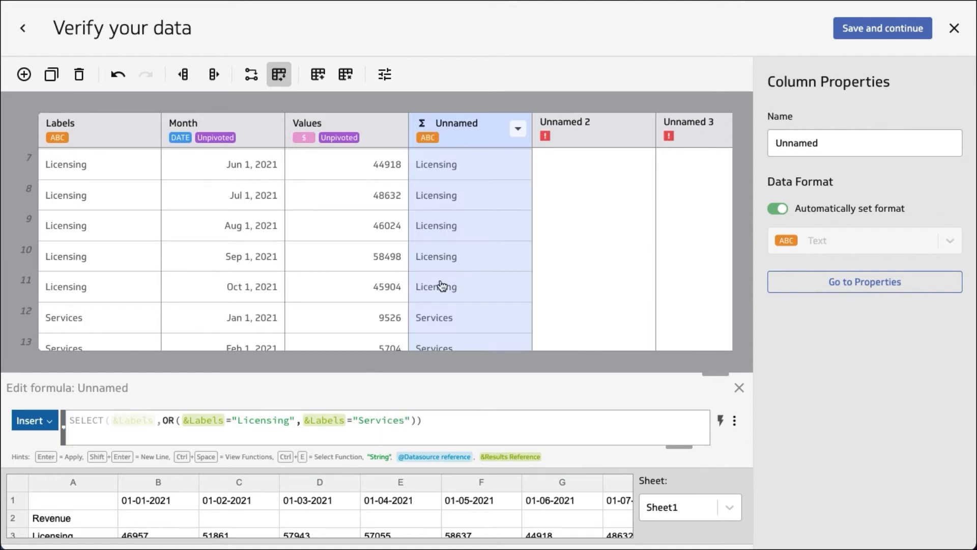
pyautogui.scroll(-2, 467, 259)
pyautogui.scroll(-3, 466, 259)
pyautogui.scroll(7, 466, 258)
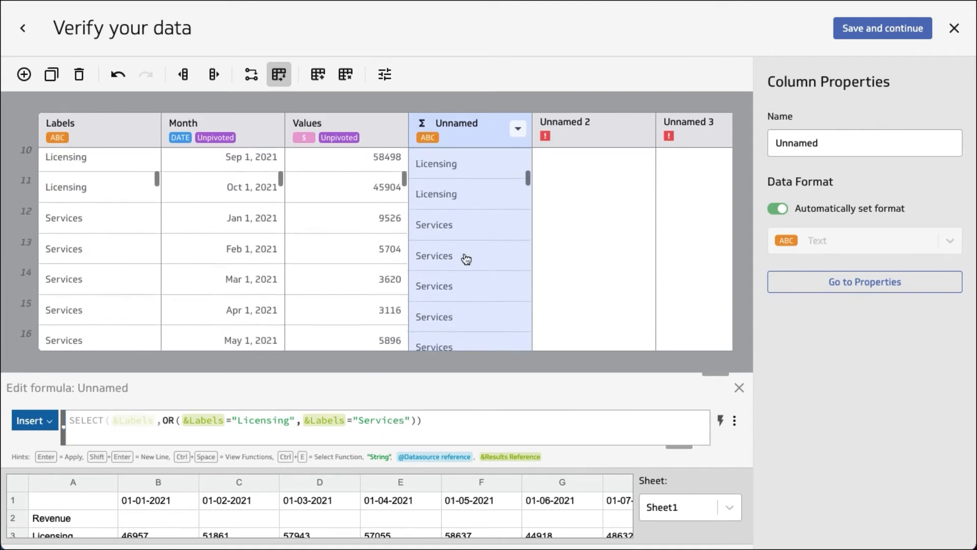
pyautogui.scroll(3, 465, 260)
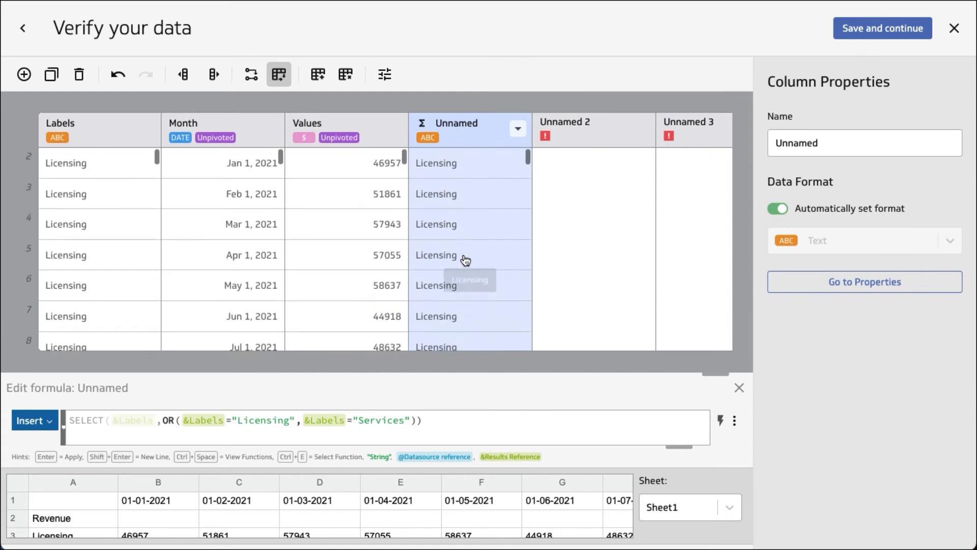
# Step: Copy the first new column's formula to the second new column and replace its first argument with &Month
pyautogui.click(434, 423)
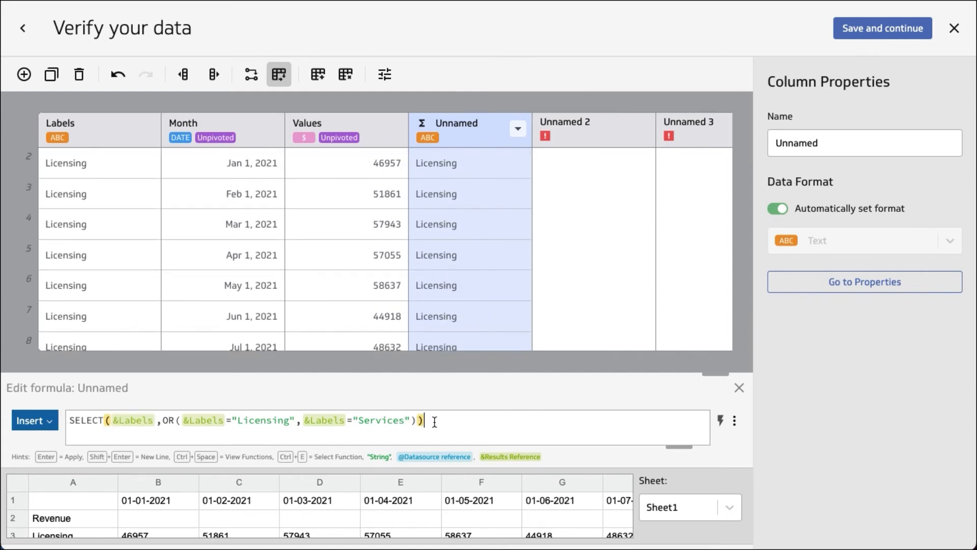
pyautogui.moveTo(419, 418); pyautogui.dragTo(62, 416)
pyautogui.hotkey('ctrl', 'c')
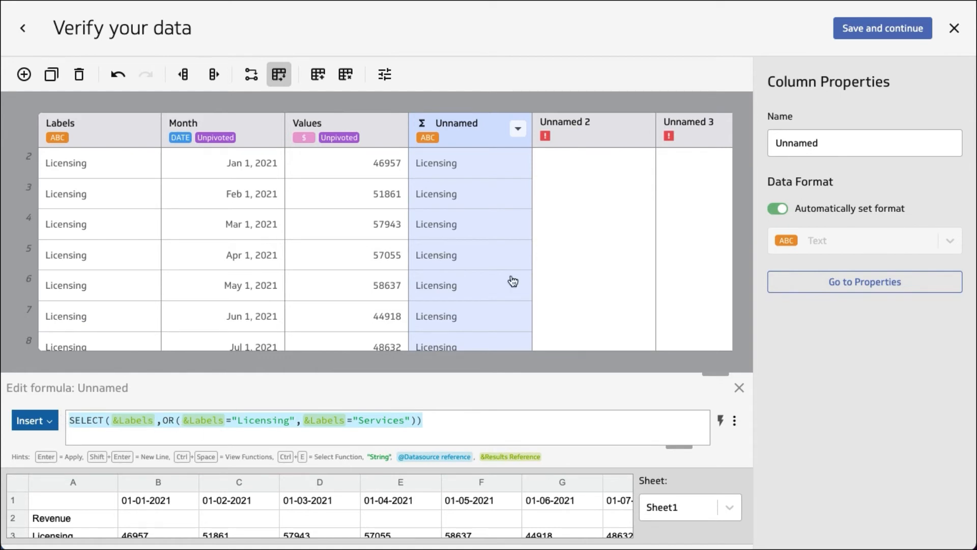
pyautogui.click(566, 223)
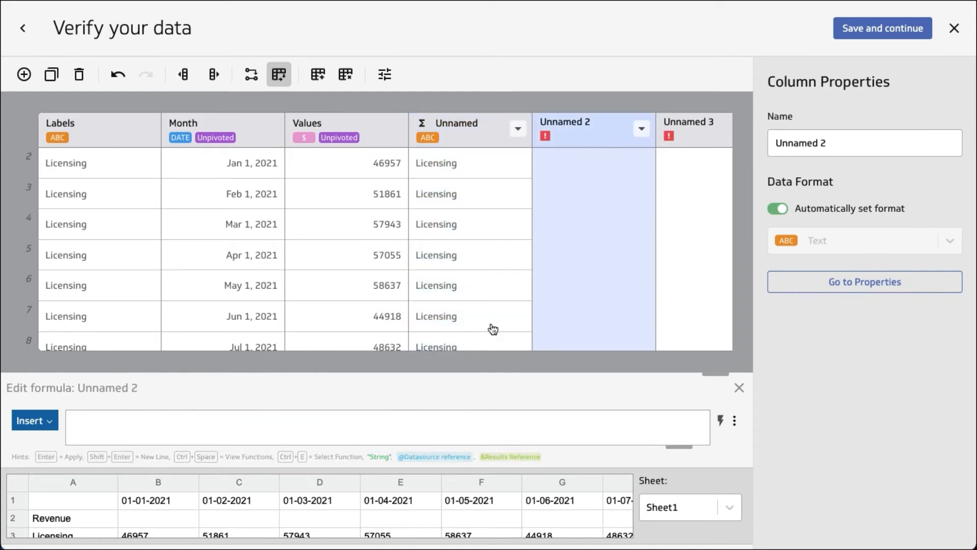
pyautogui.click(275, 425)
pyautogui.hotkey('ctrl', 'v')
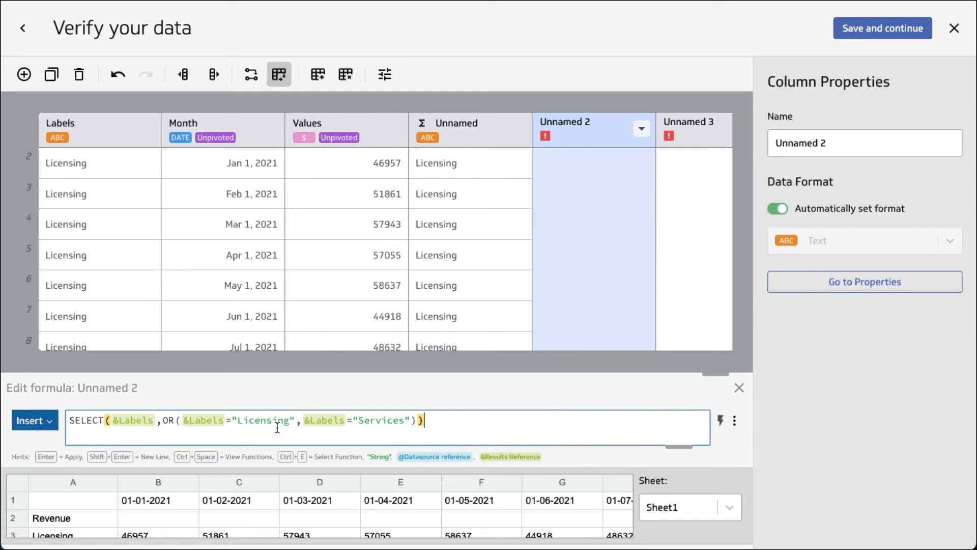
pyautogui.click(132, 423)
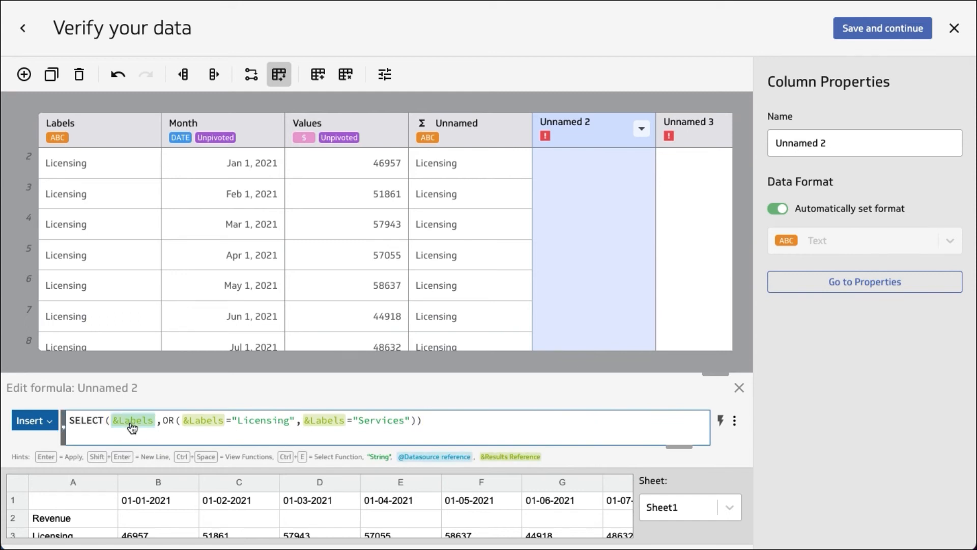
pyautogui.write('&M')
pyautogui.press('Return')
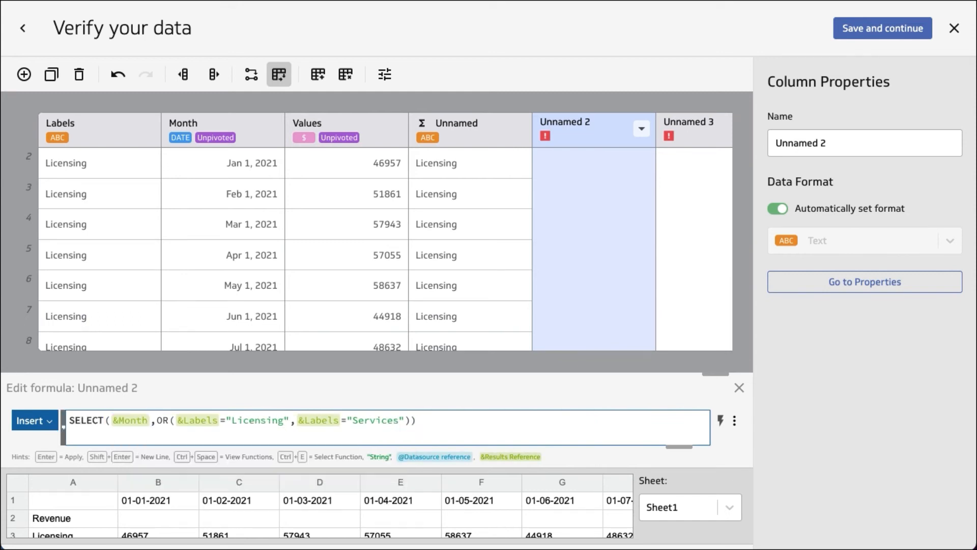
pyautogui.press('Return')
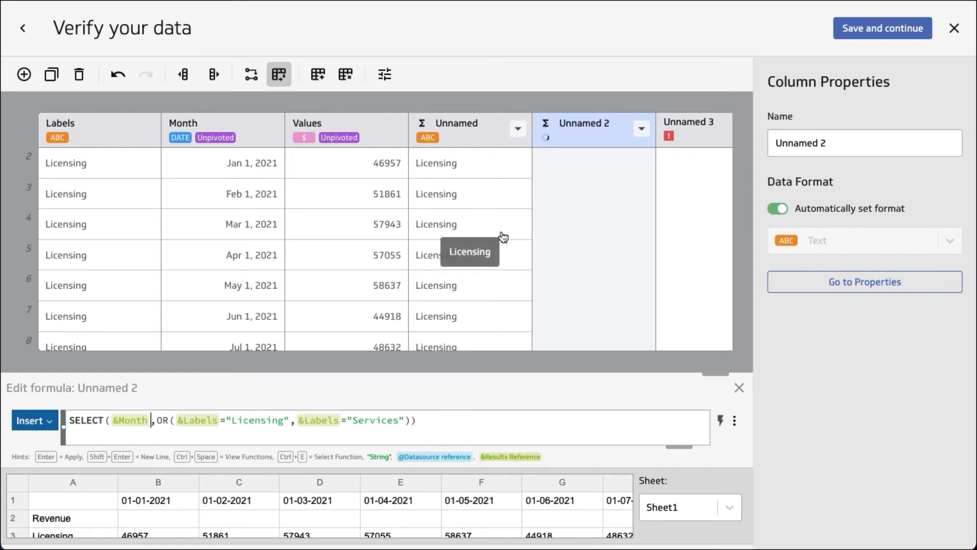
# Step: Paste the copied SELECT formula into the third new column and replace its first argument with &Values
pyautogui.click(697, 234)
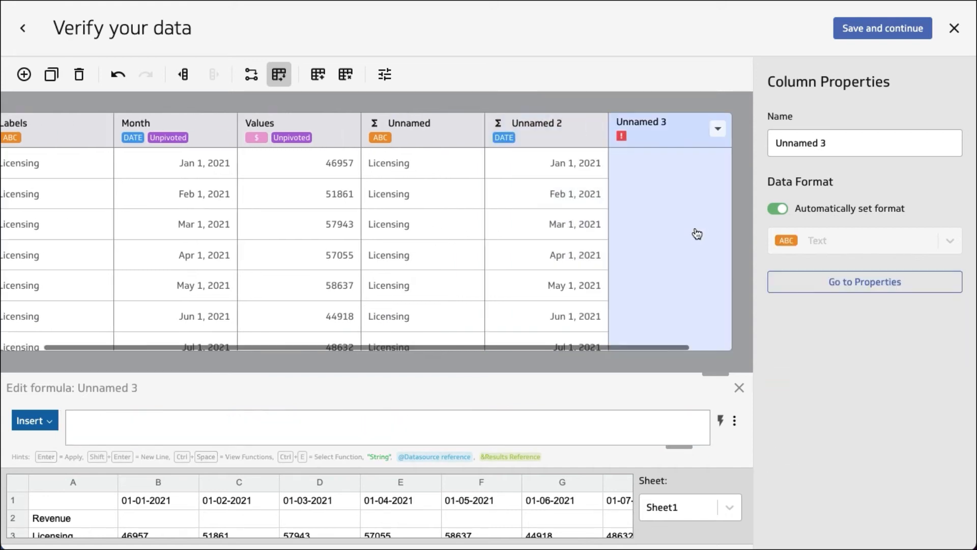
pyautogui.click(134, 425)
pyautogui.hotkey('ctrl', 'v')
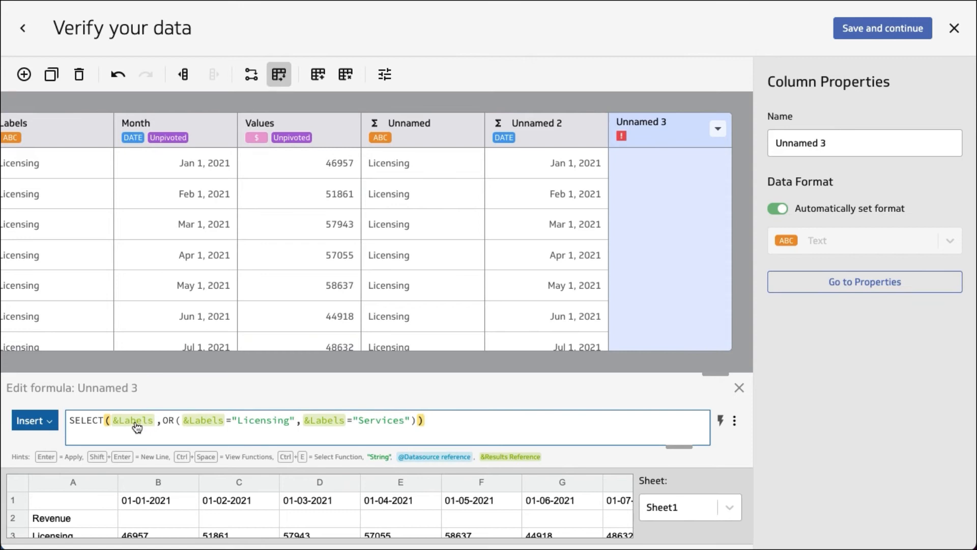
pyautogui.click(137, 426)
pyautogui.write('&Values')
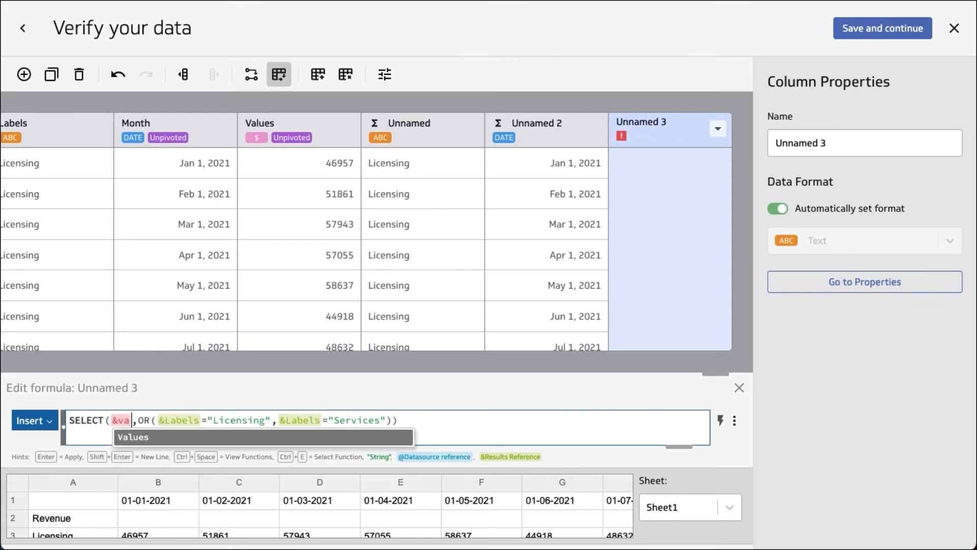
pyautogui.press('Return')
pyautogui.press('Return')
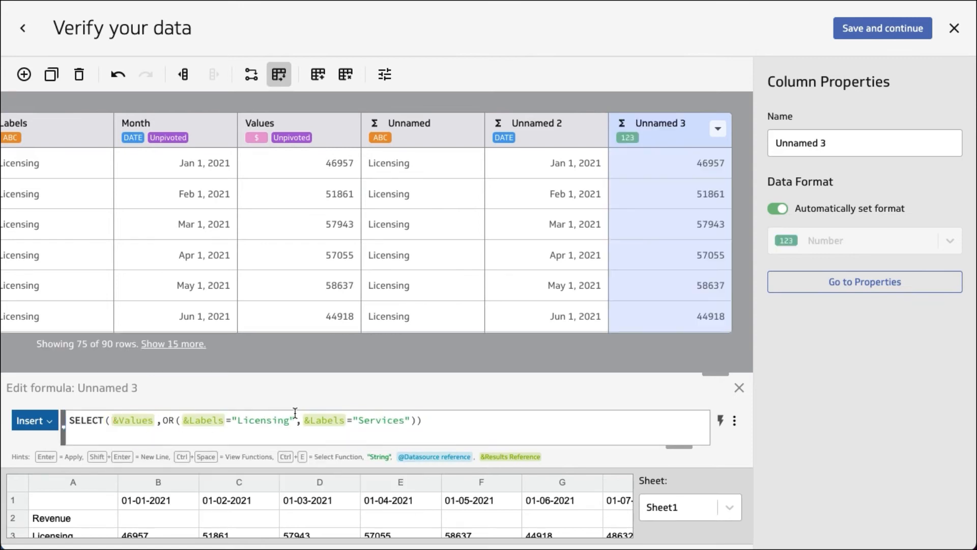
# Step: Rename the third new column as Revenue
pyautogui.click(678, 130)
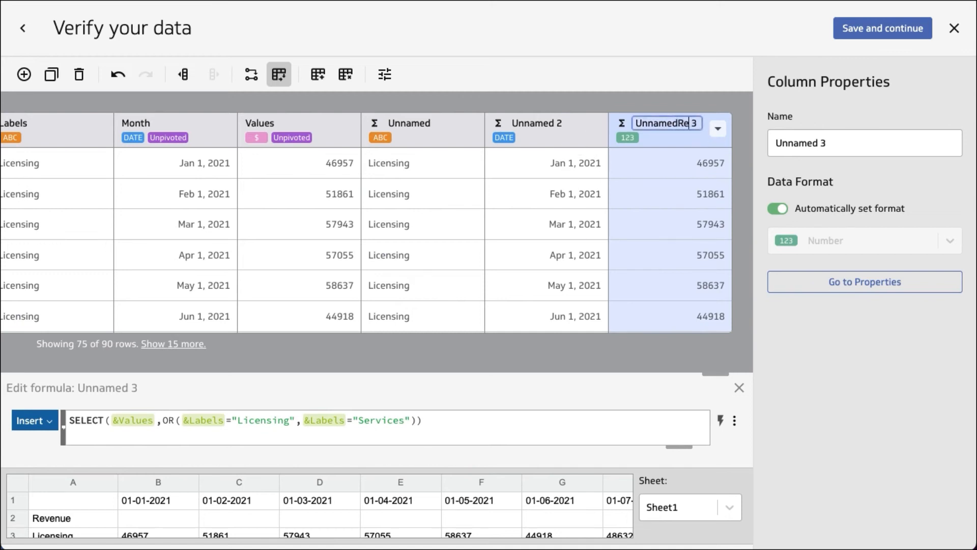
pyautogui.moveTo(695, 122); pyautogui.dragTo(634, 123)
pyautogui.write('Revenue')
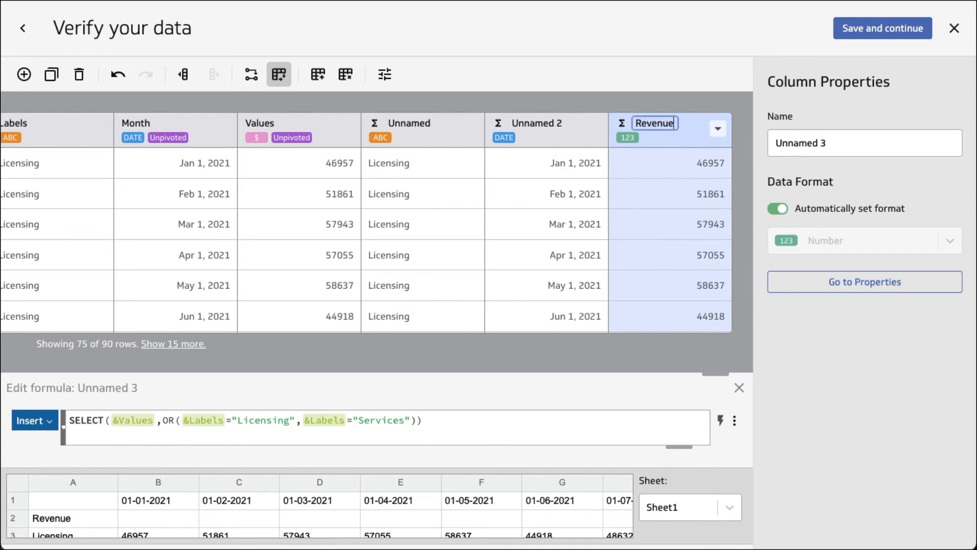
# Step: Confirm the Revenue column name and set that column's data format to Currency
pyautogui.press('Return')
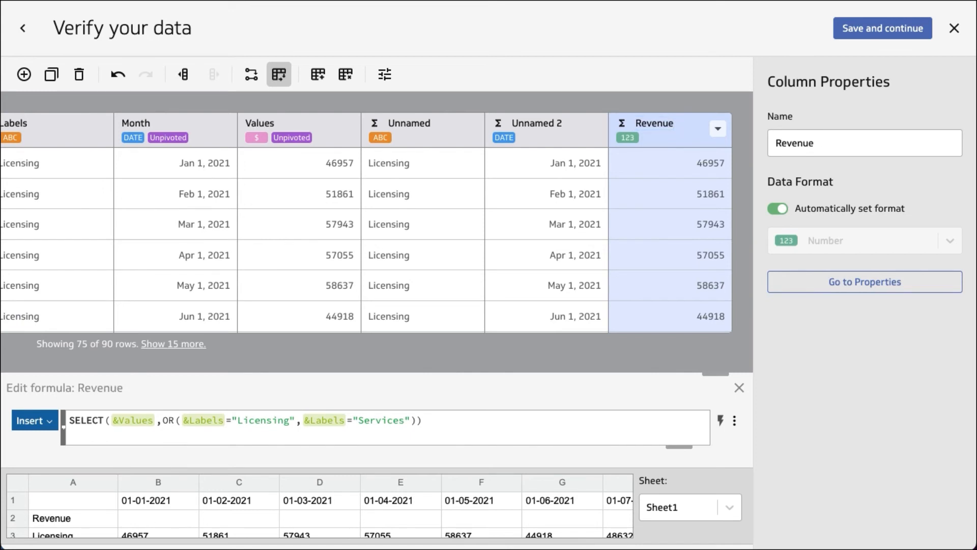
pyautogui.click(719, 129)
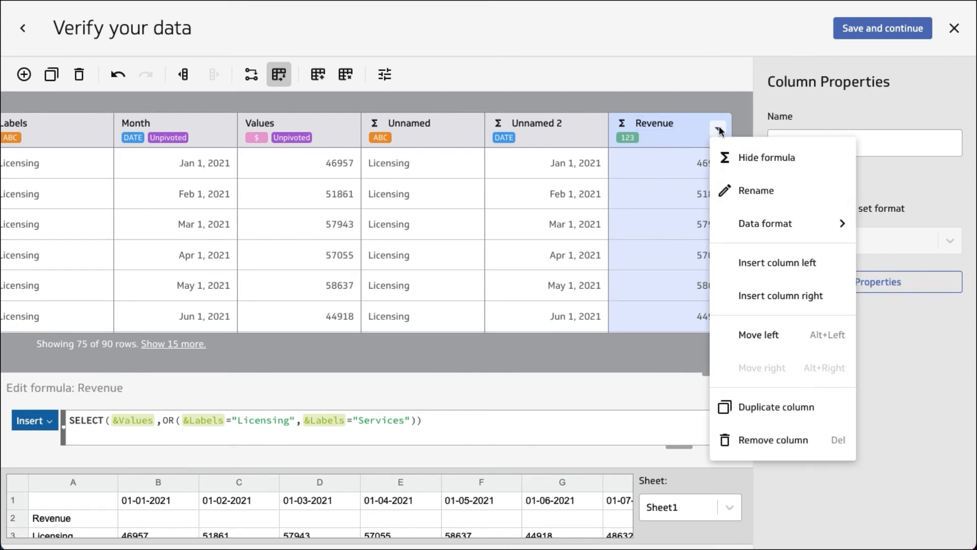
pyautogui.click(755, 223)
pyautogui.click(738, 343)
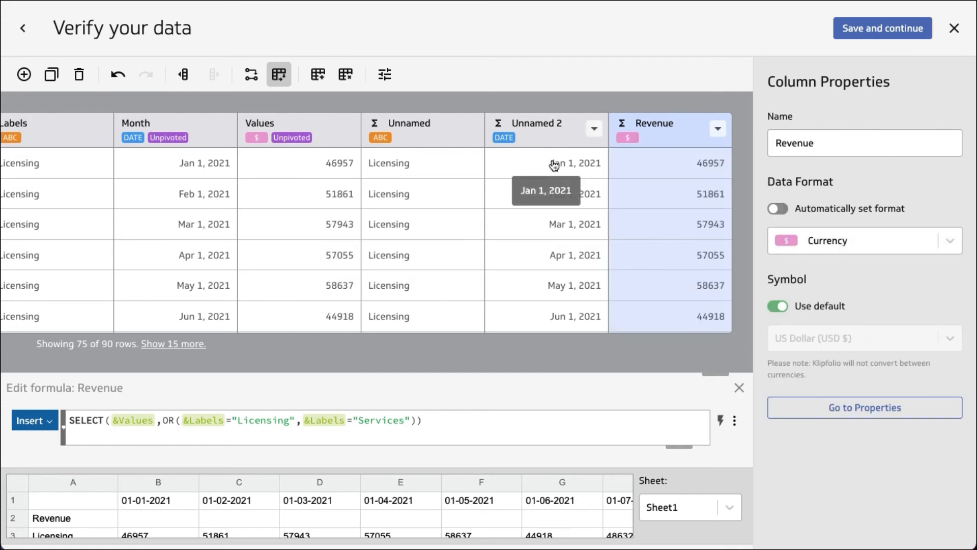
# Step: Rename the second new column as Rev Month and the first new column as Rev Type
pyautogui.click(550, 122)
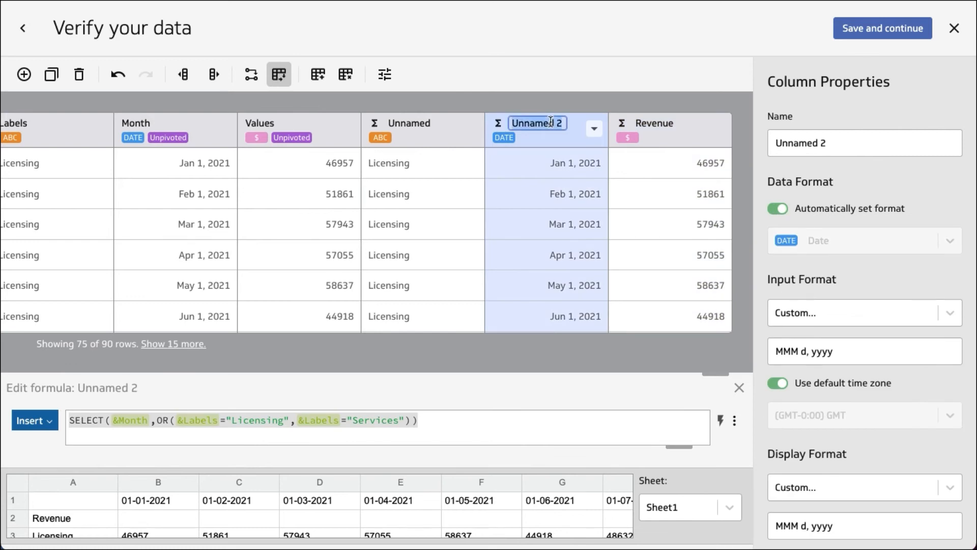
pyautogui.write('Rev Month')
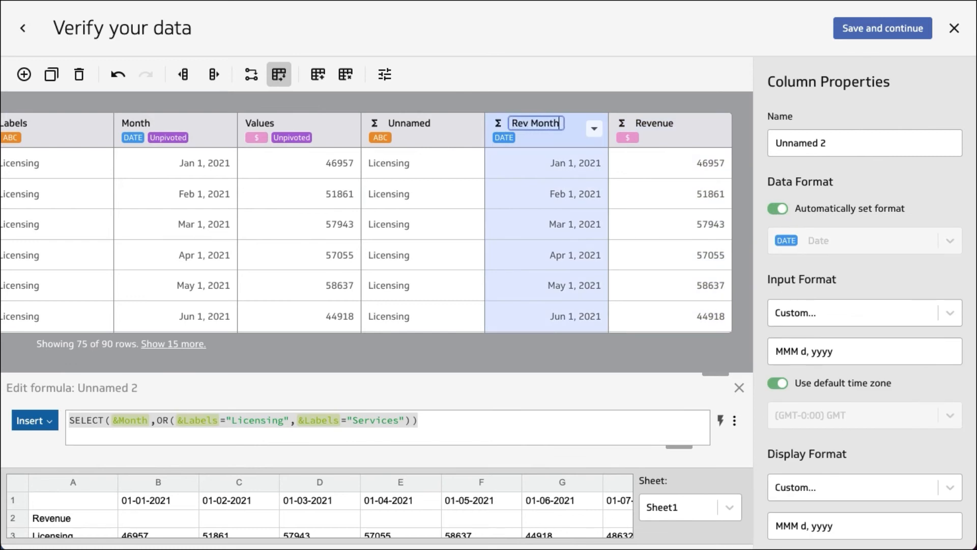
pyautogui.press('Return')
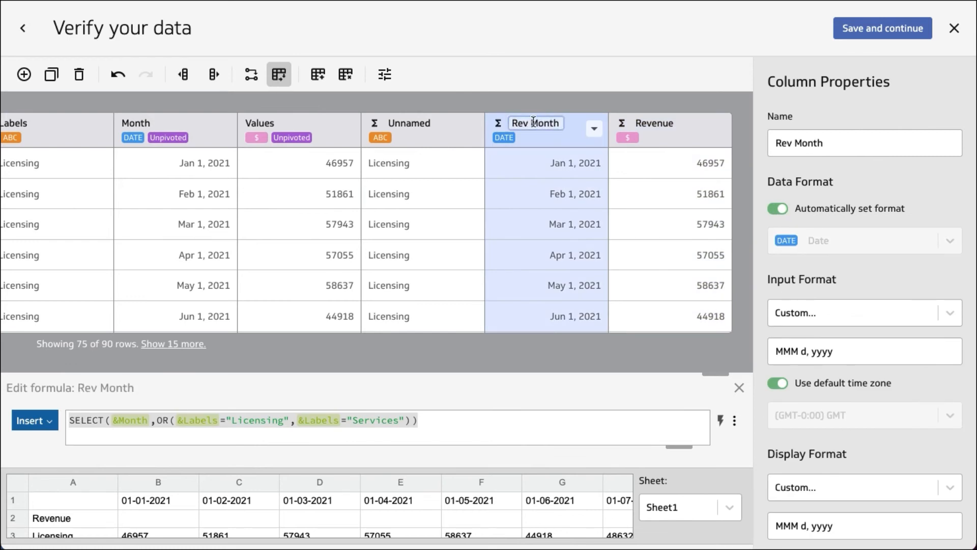
pyautogui.click(425, 123)
pyautogui.press('BackSpace')
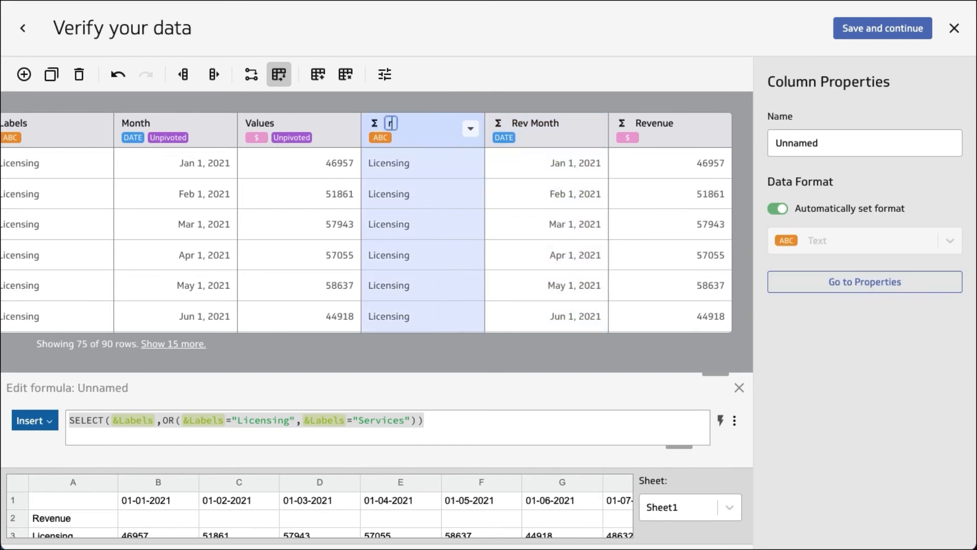
pyautogui.write('Rev Type')
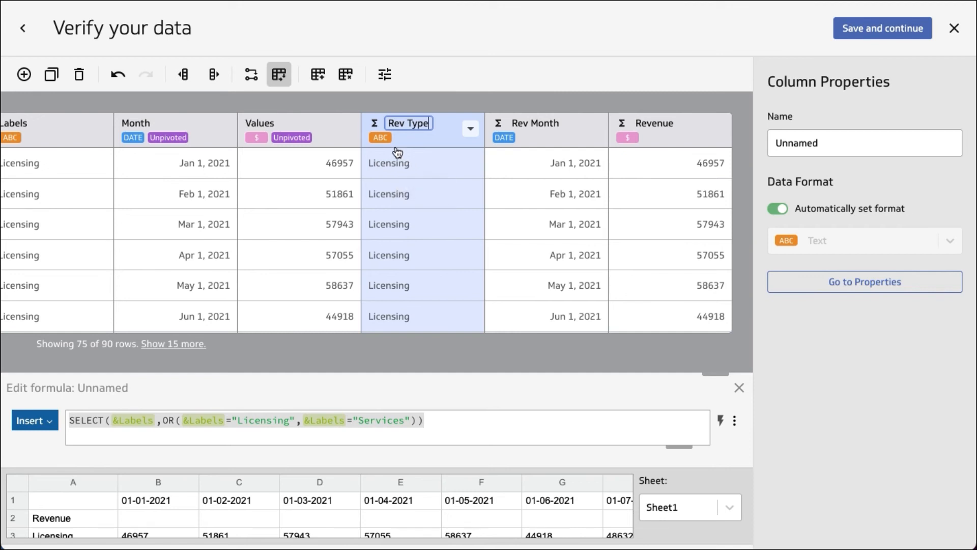
pyautogui.click(646, 344)
# Step: Look through the rows of the Rev Type, Rev Month and Revenue columns and save the modeled data
pyautogui.scroll(-8, 413, 233)
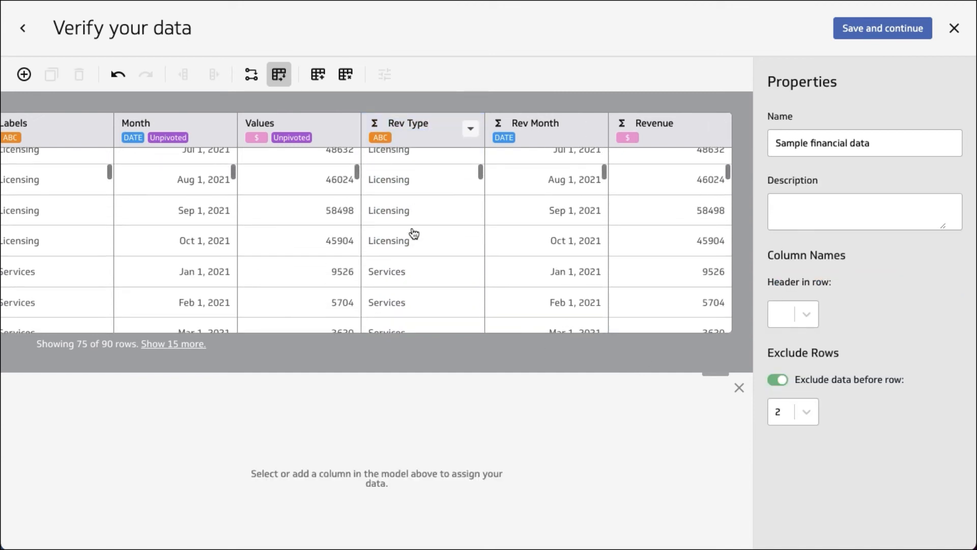
pyautogui.scroll(-4, 414, 234)
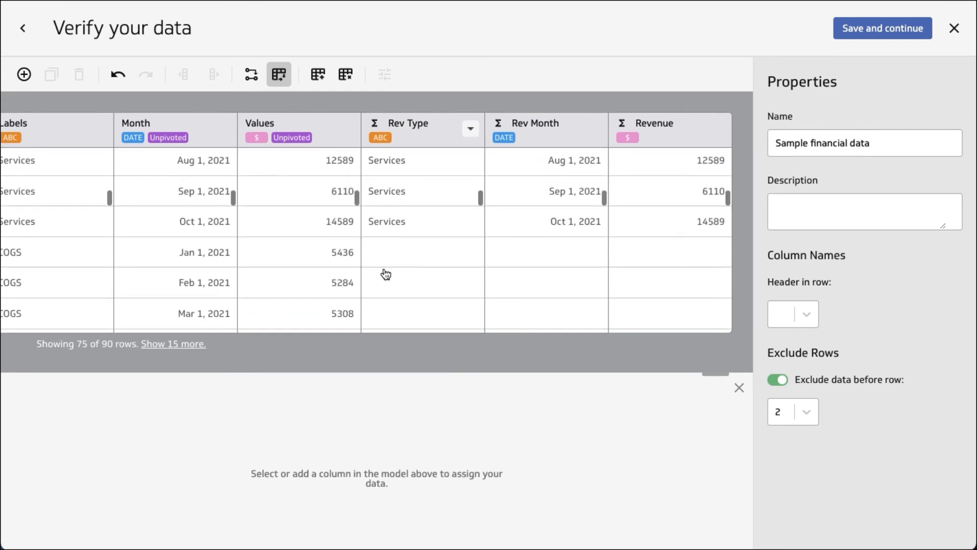
pyautogui.scroll(12, 438, 231)
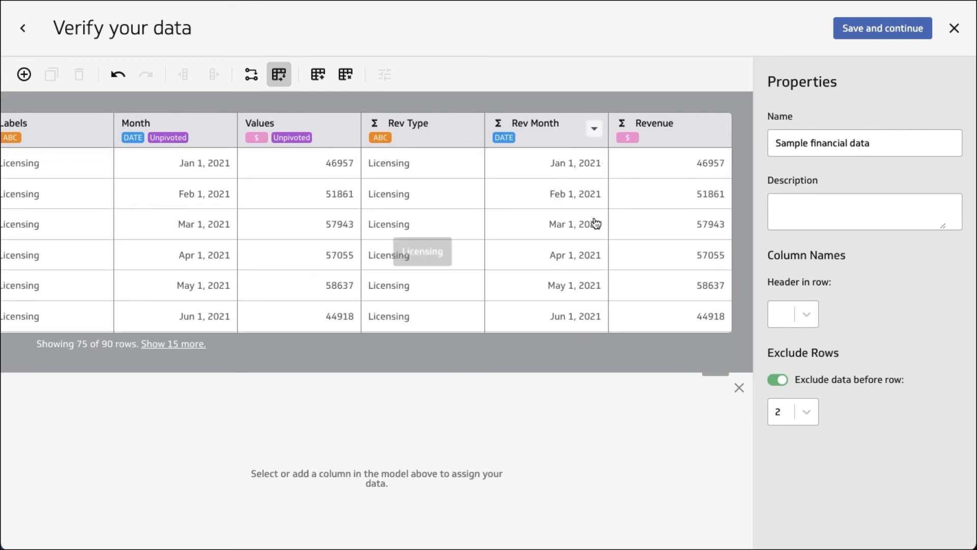
pyautogui.hscroll(2, 593, 223)
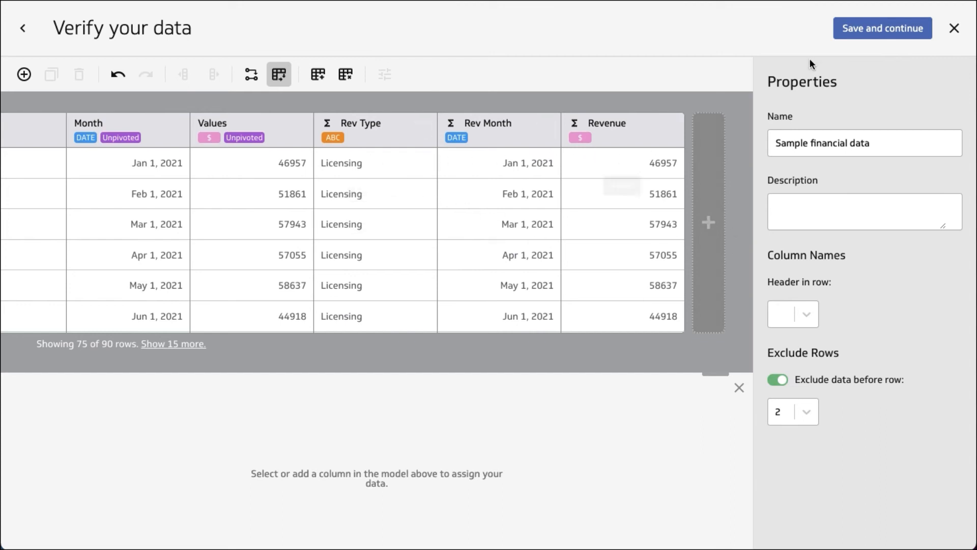
pyautogui.click(873, 32)
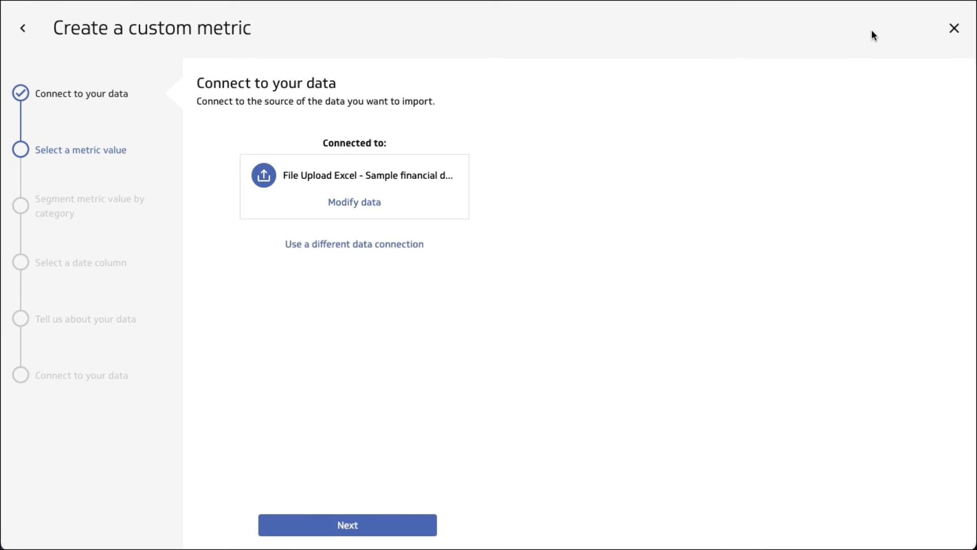
# Step: Create the custom metric with Revenue as value, Rev Type as segment, Rev Month as date column, and Periodic summary by month as data type
pyautogui.click(341, 524)
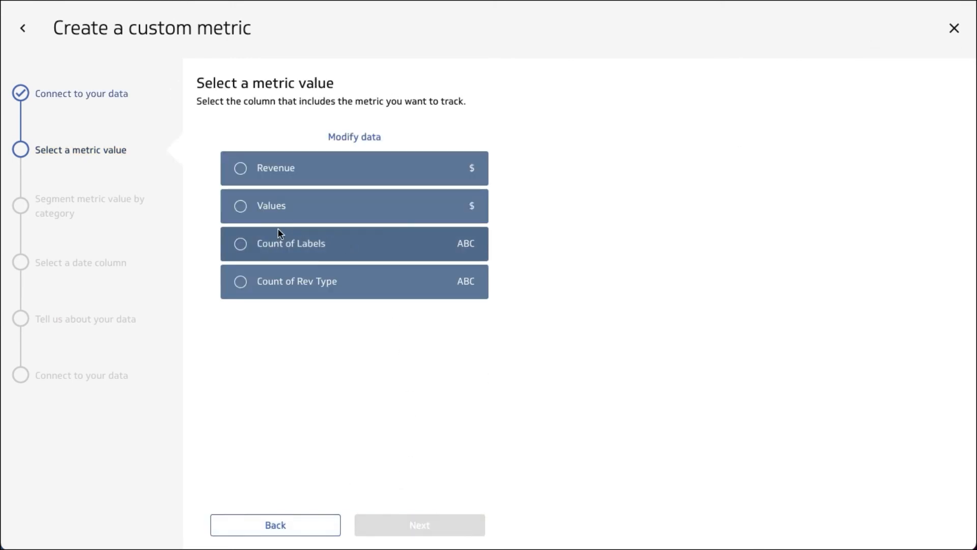
pyautogui.click(241, 171)
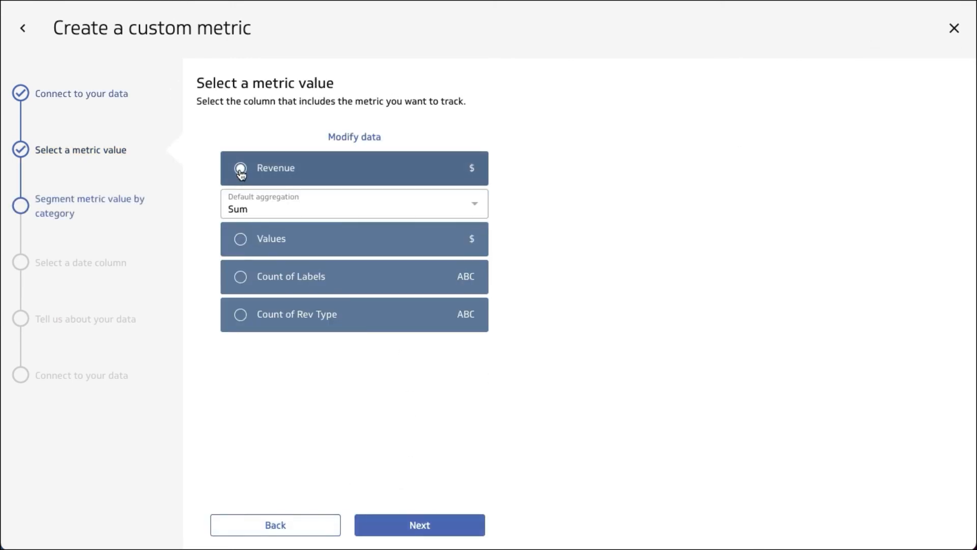
pyautogui.click(393, 530)
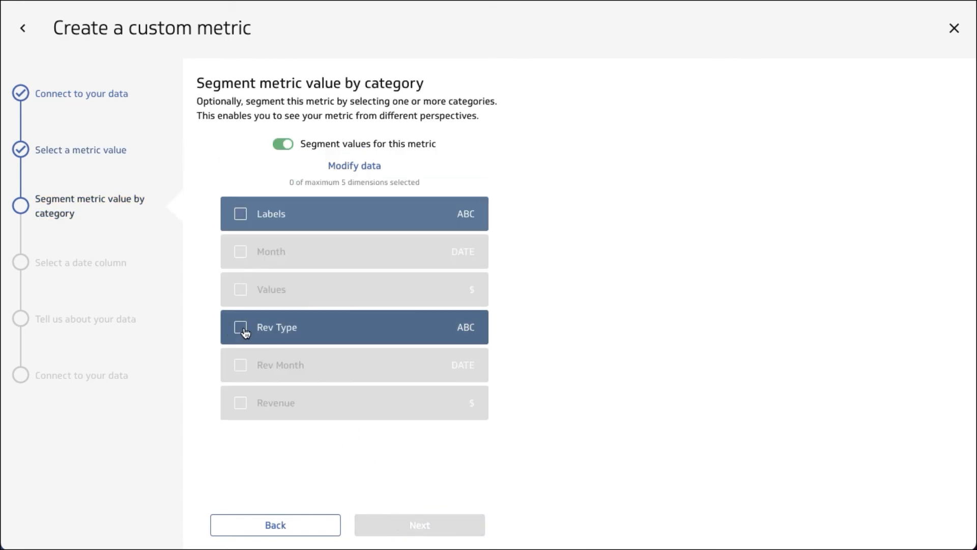
pyautogui.click(242, 329)
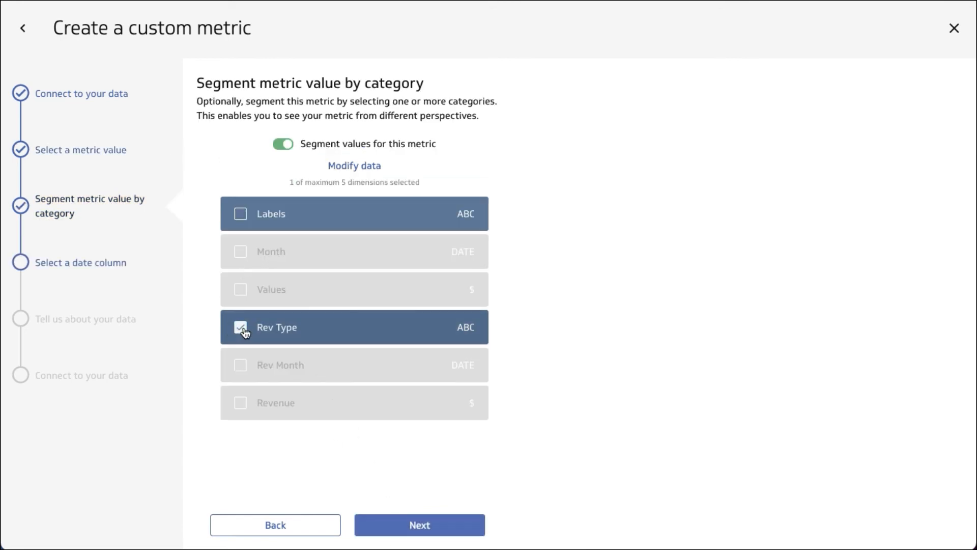
pyautogui.click(420, 527)
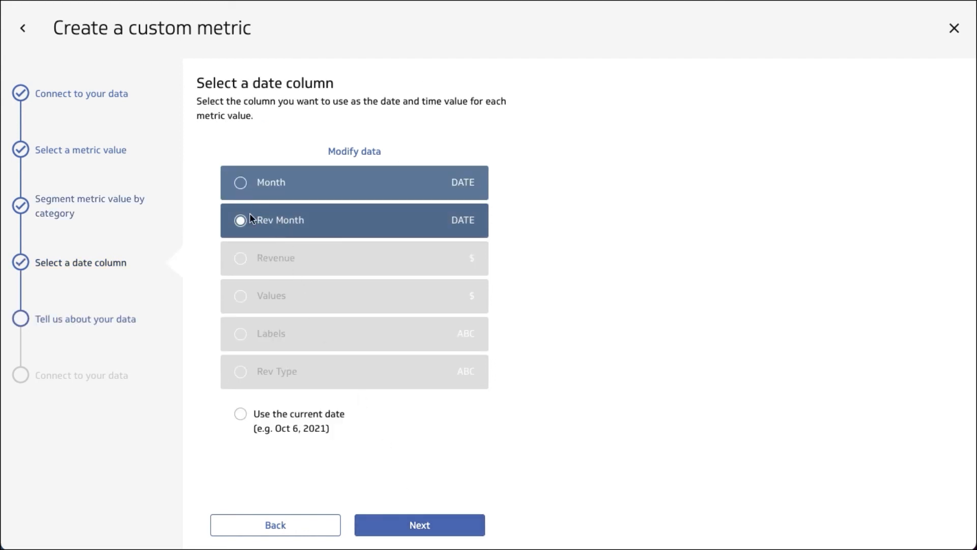
pyautogui.click(390, 529)
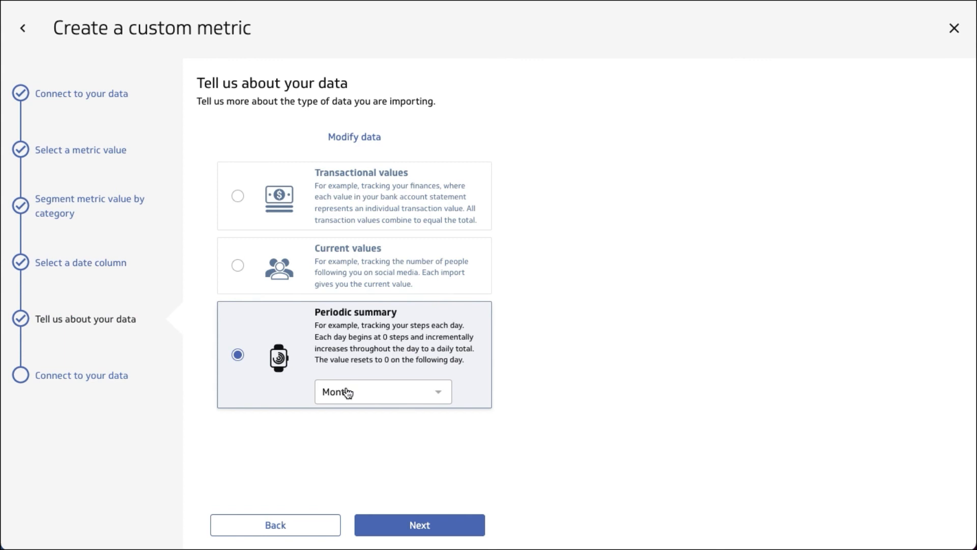
pyautogui.click(402, 528)
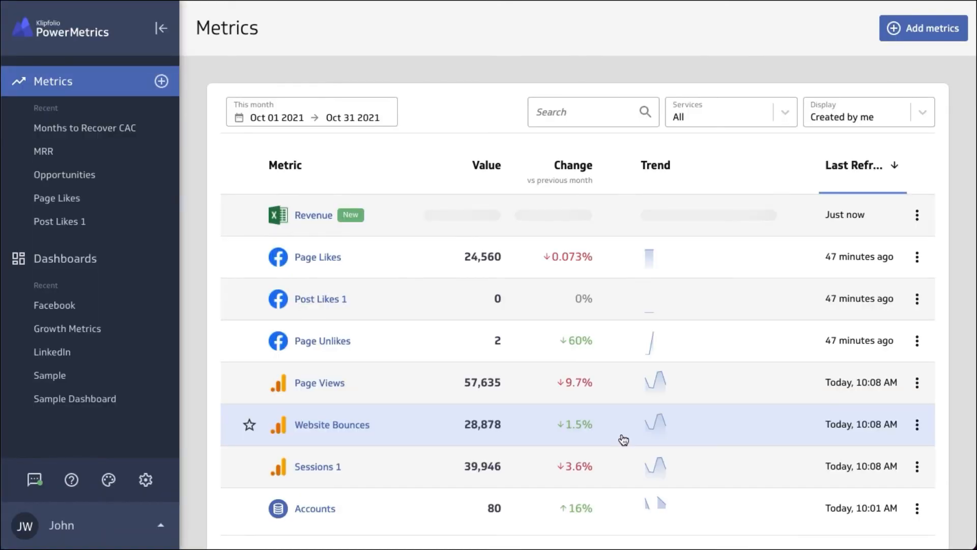
# Step: Open the Revenue metric and chart it over Rev Type with segmentation set to None
pyautogui.click(303, 216)
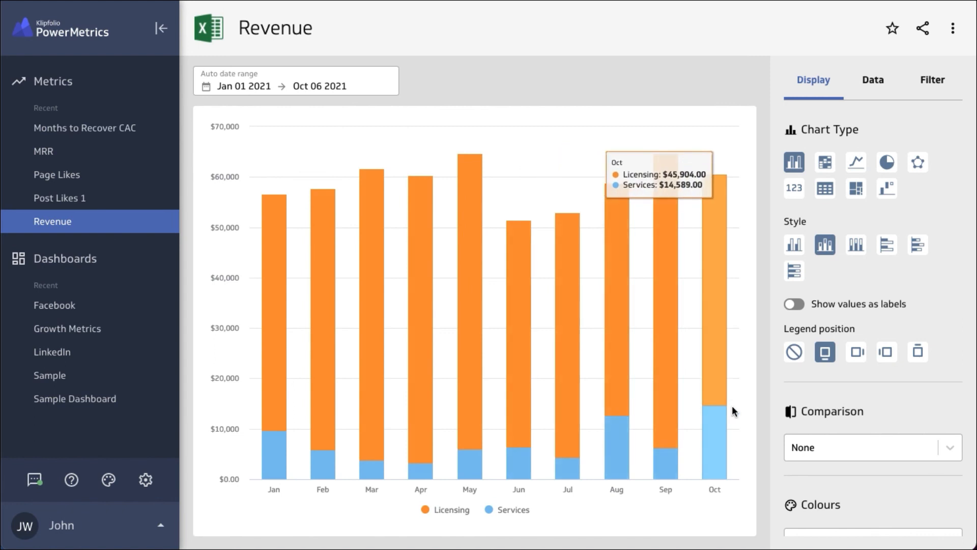
pyautogui.click(875, 88)
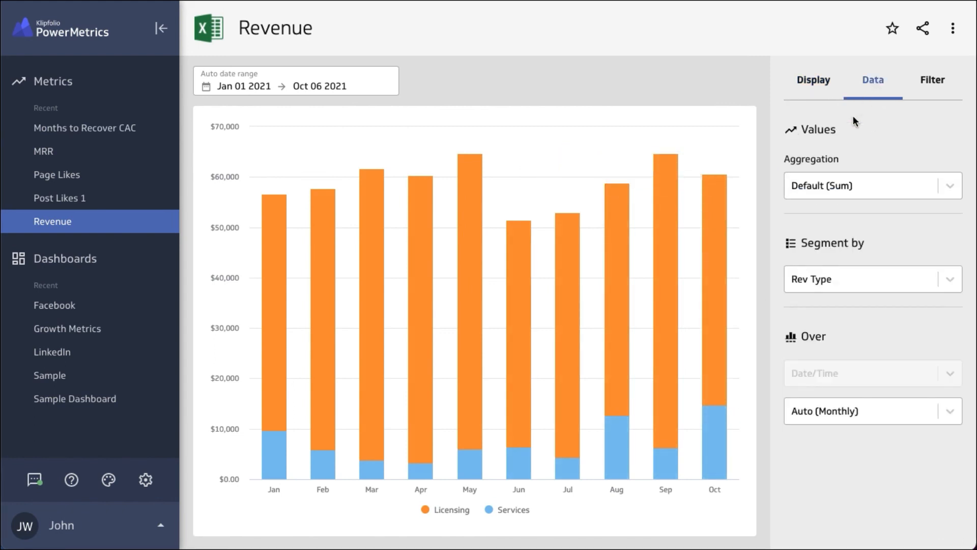
pyautogui.click(828, 279)
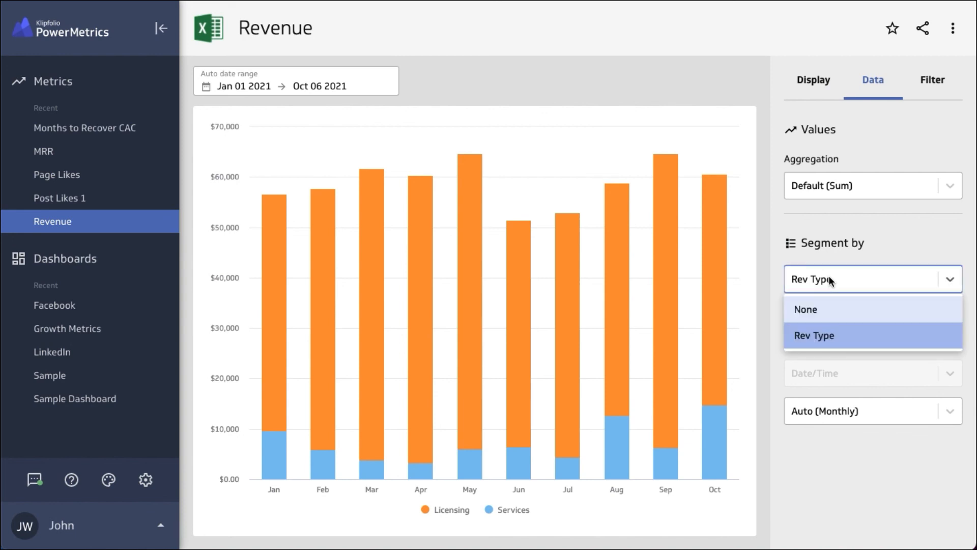
pyautogui.click(819, 309)
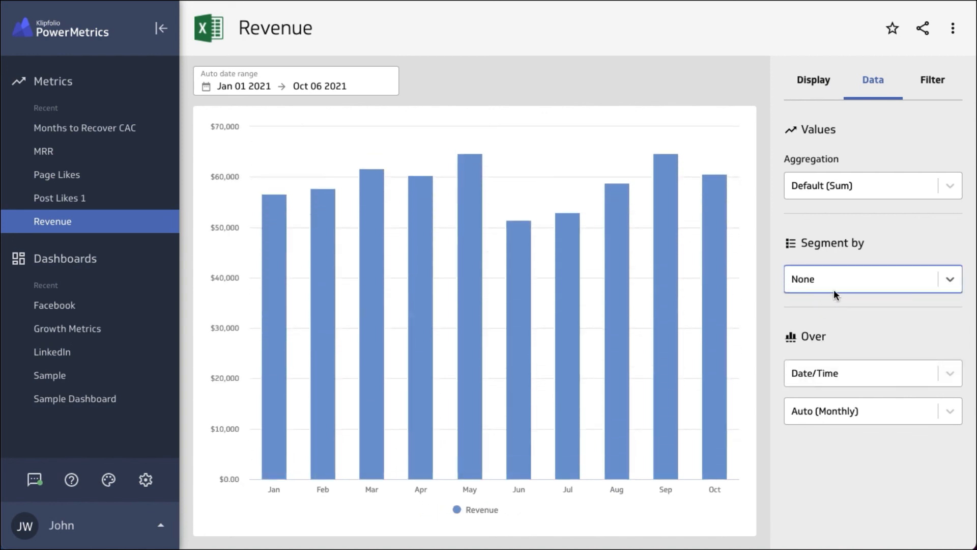
pyautogui.click(840, 281)
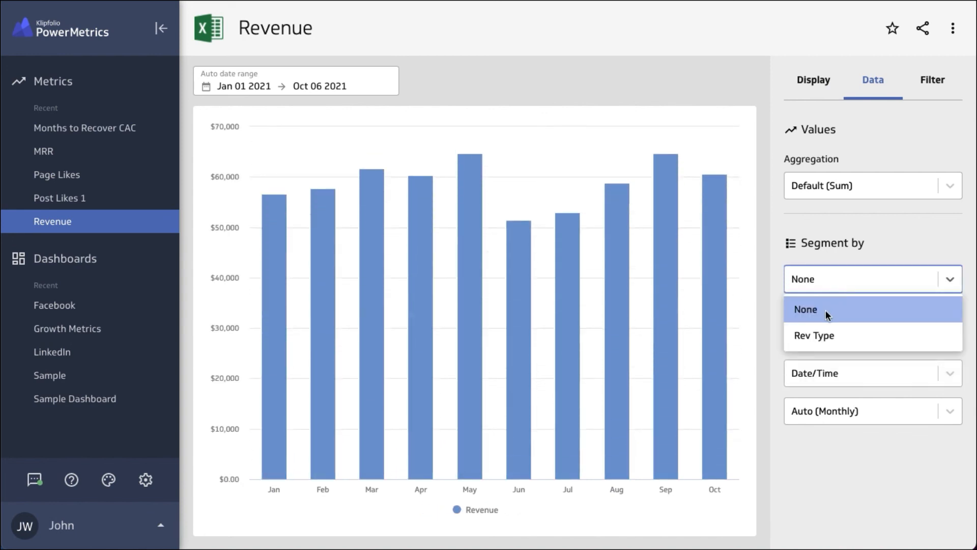
pyautogui.click(826, 310)
pyautogui.click(834, 376)
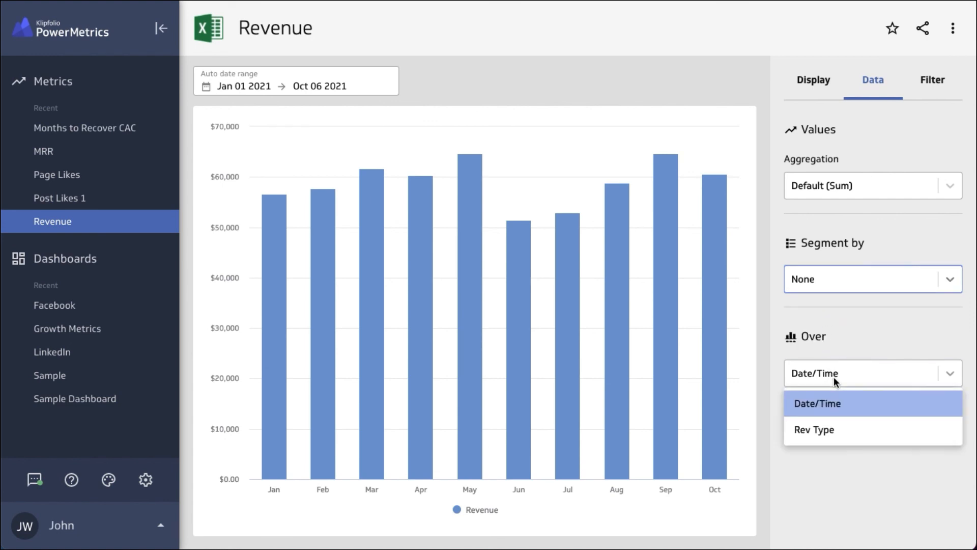
pyautogui.click(827, 429)
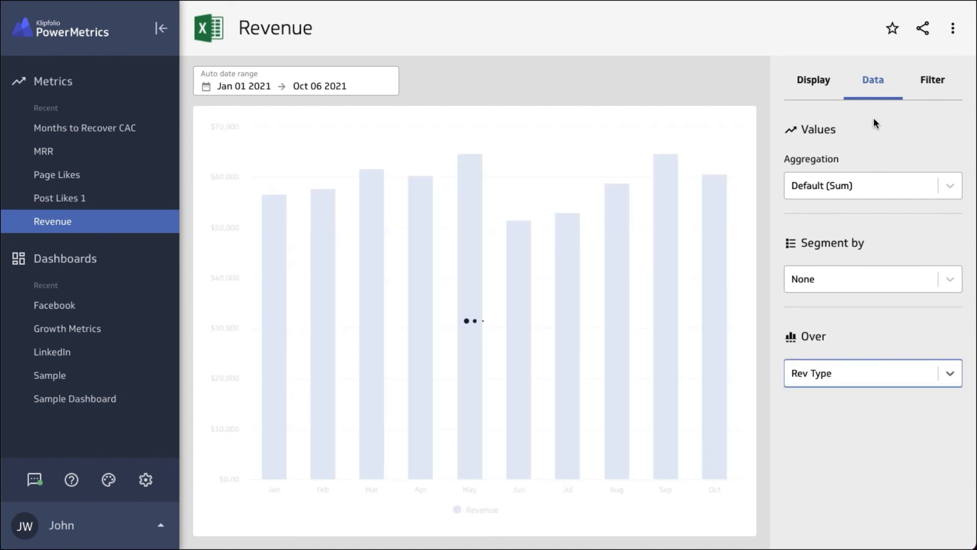
# Step: Display the Revenue metric as a pie chart in the donut style
pyautogui.click(812, 90)
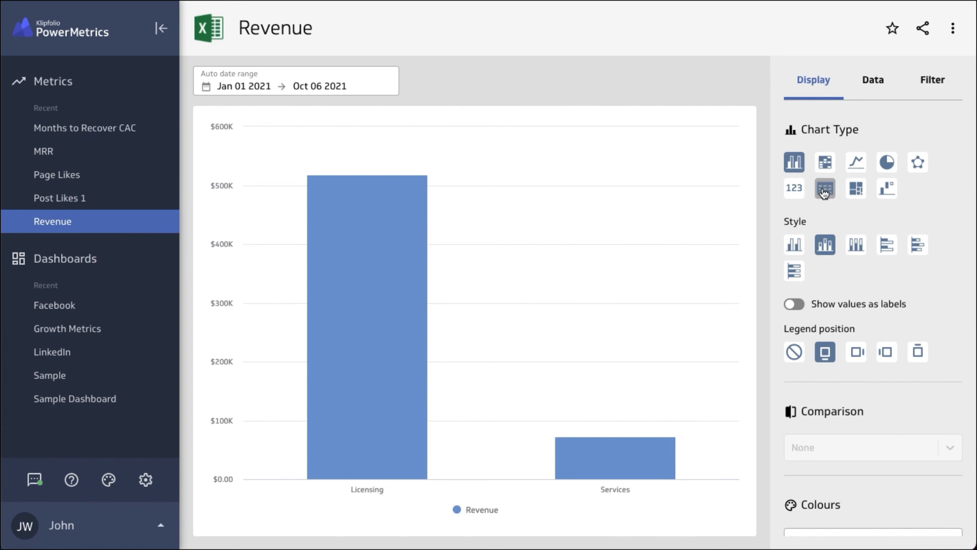
pyautogui.click(886, 162)
pyautogui.click(823, 246)
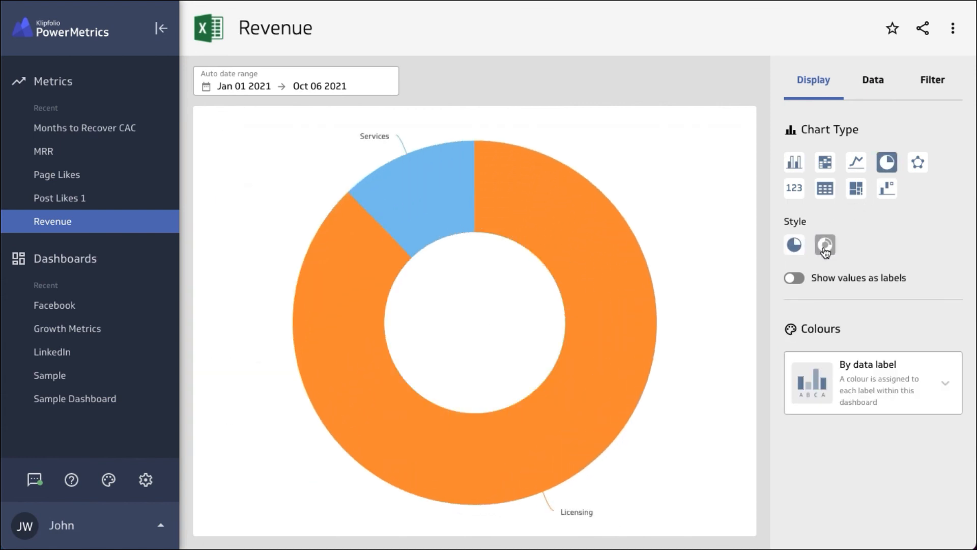
pyautogui.moveTo(608, 387)
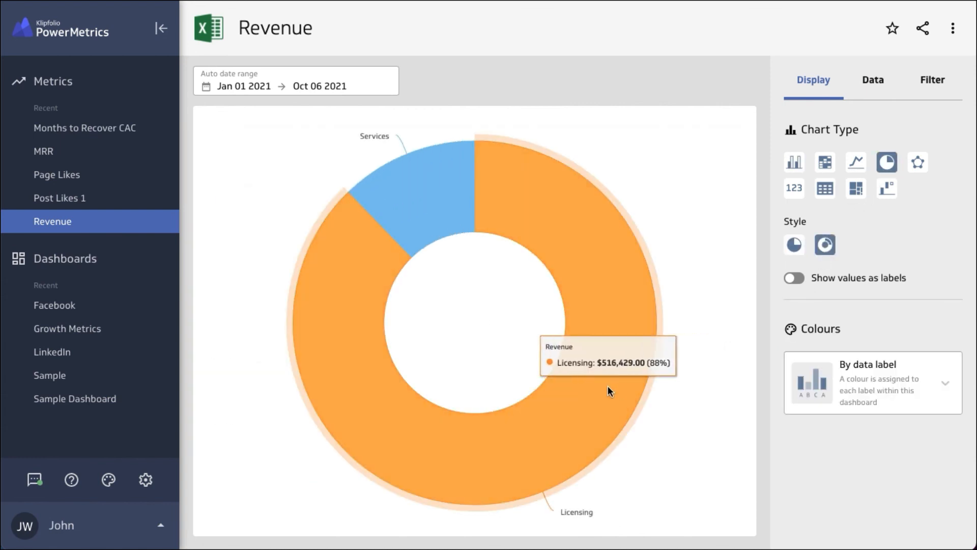